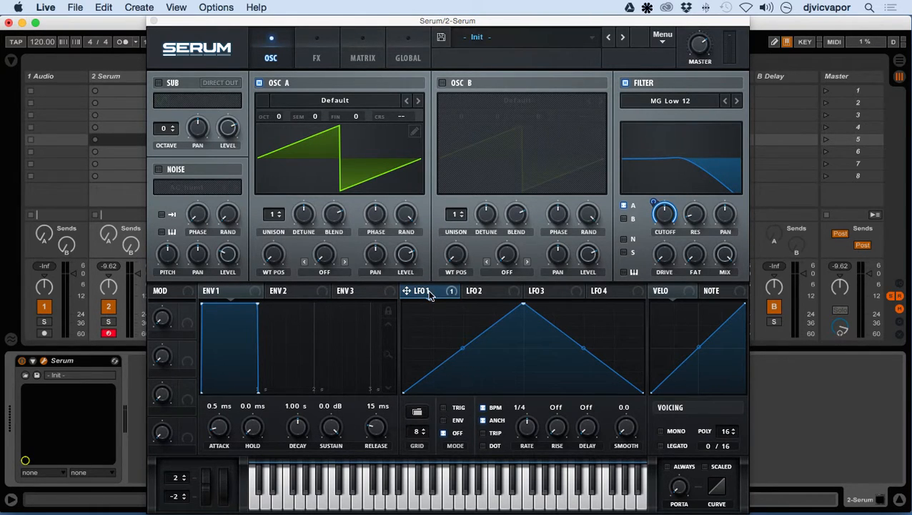
Compare the LFO 1 to filter cutoff routing in the modulation matrix with the cutoff knob, and play a note to hear it
left_click(362, 58)
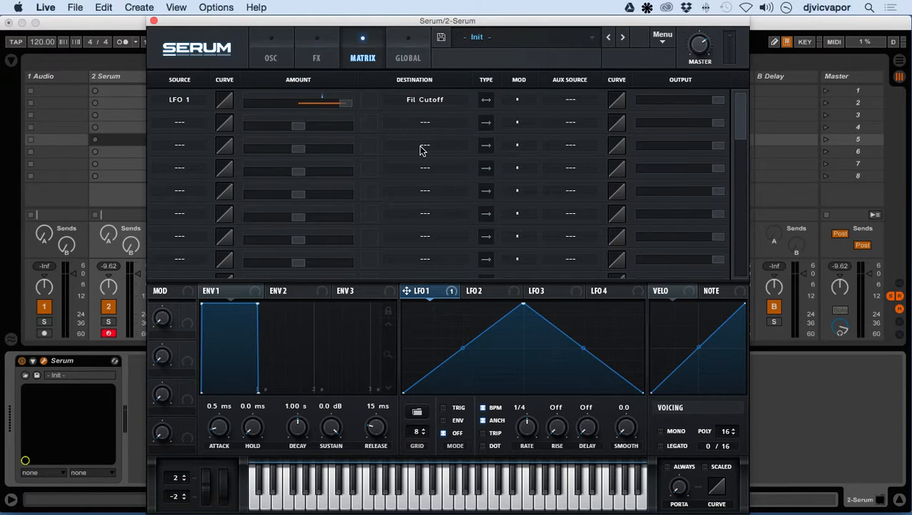
left_click(266, 57)
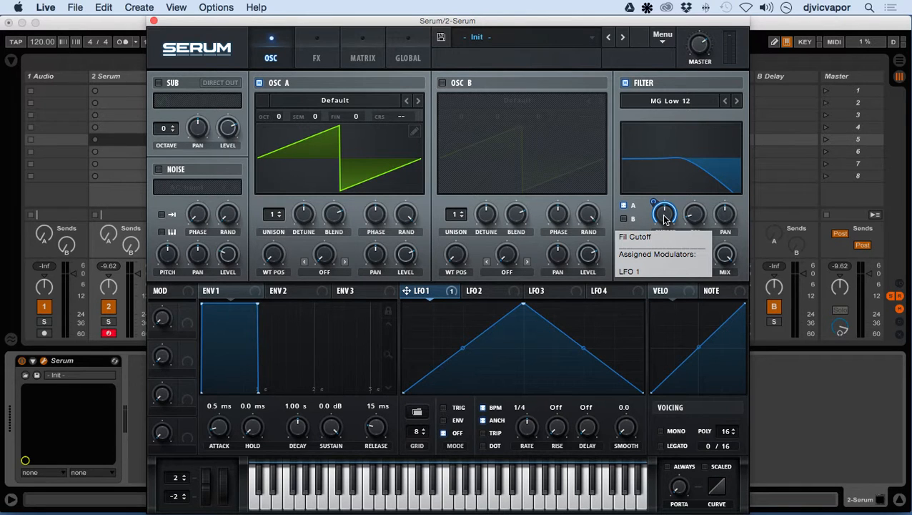
left_click(365, 58)
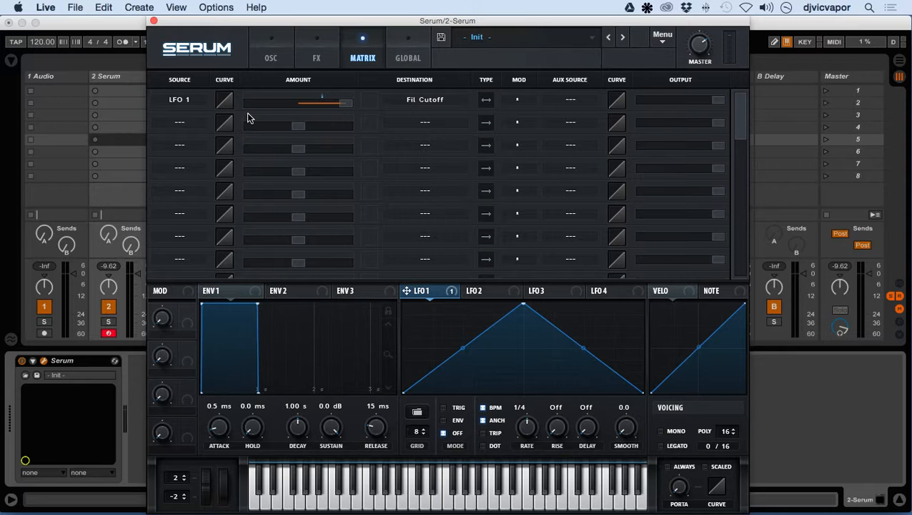
key("d")
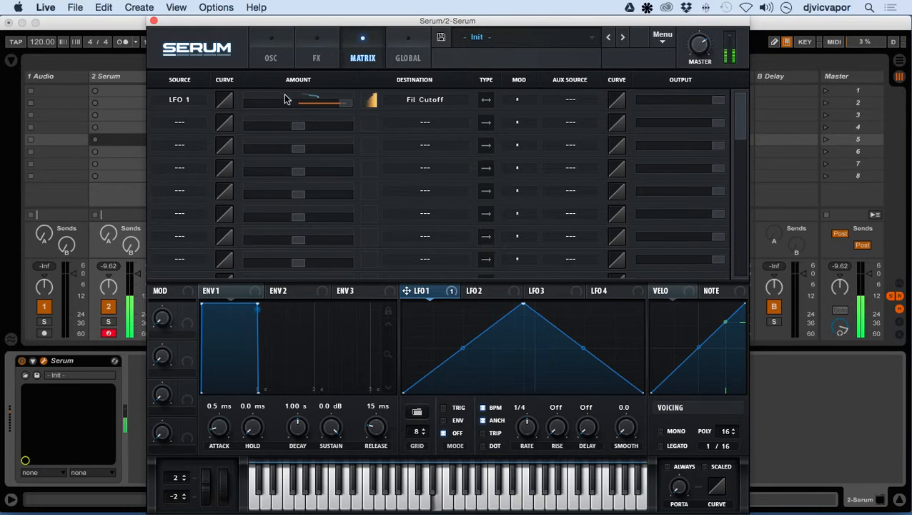
Sweep the LFO 1 to filter cutoff amount between -100 and positive values while the note plays, ending slightly below zero
mouse_move(311, 102)
left_click_drag(344, 106, 223, 120)
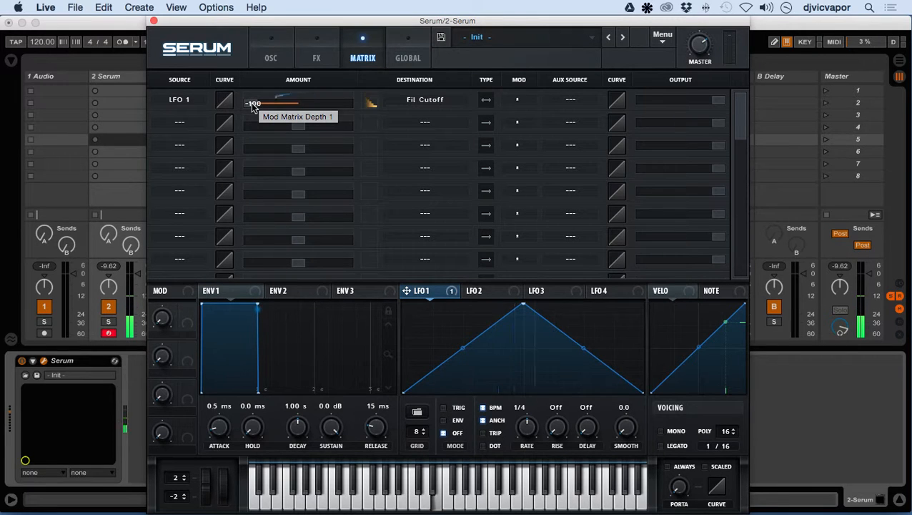
left_click_drag(254, 105, 321, 111)
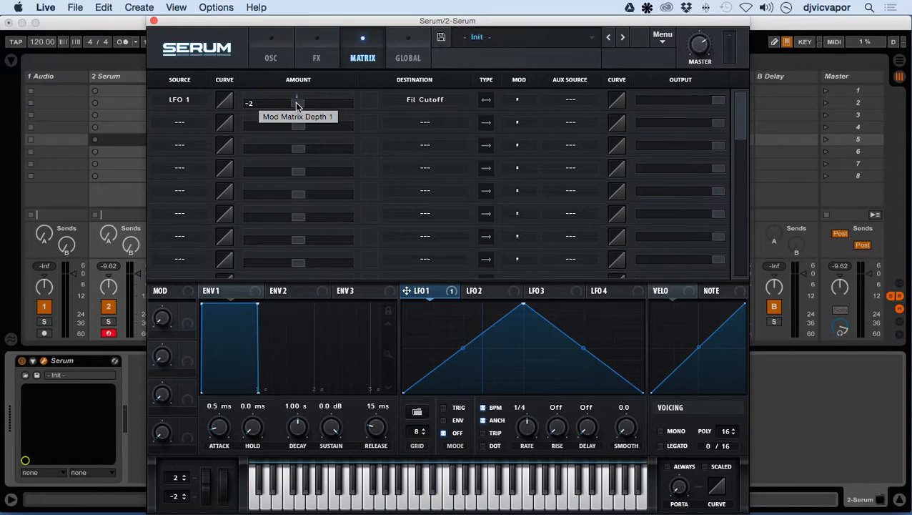
left_click_drag(296, 105, 326, 102)
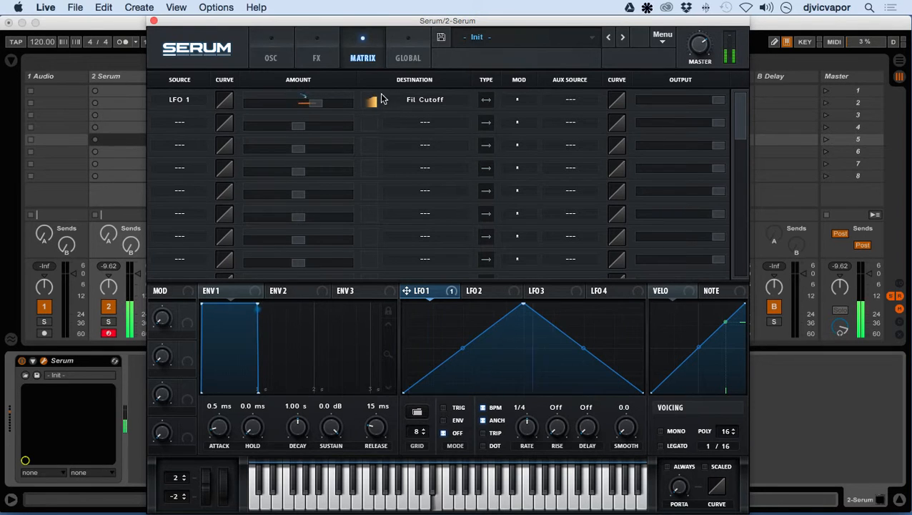
mouse_move(333, 107)
left_click_drag(319, 104, 240, 112)
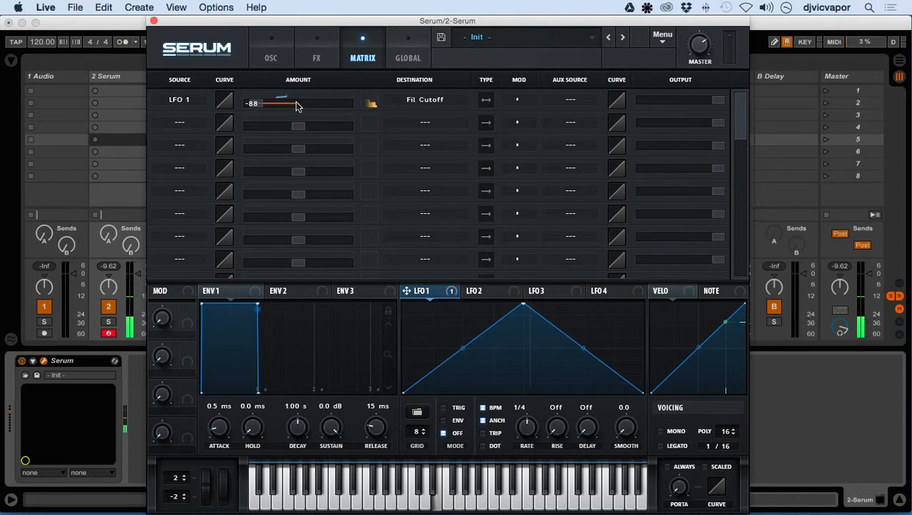
left_click(256, 108)
left_click_drag(256, 108, 311, 105)
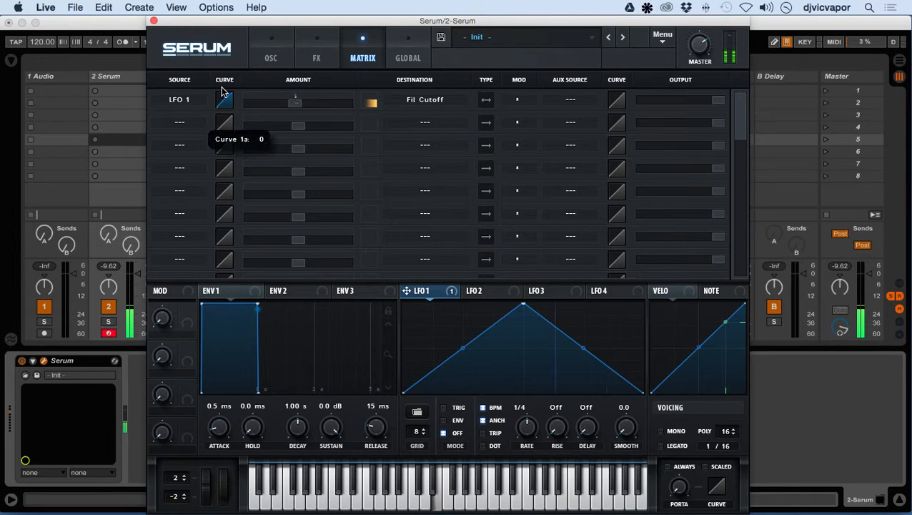
Bend the source curve of the LFO 1 routing strongly upward, and soften it to a moderate bulge
left_click_drag(222, 97, 219, 78)
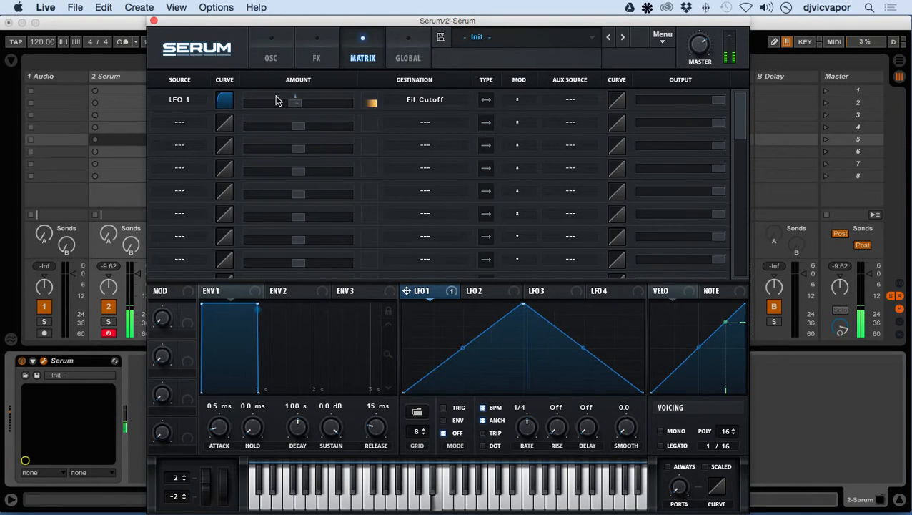
left_click(221, 100)
left_click_drag(224, 98, 247, 143)
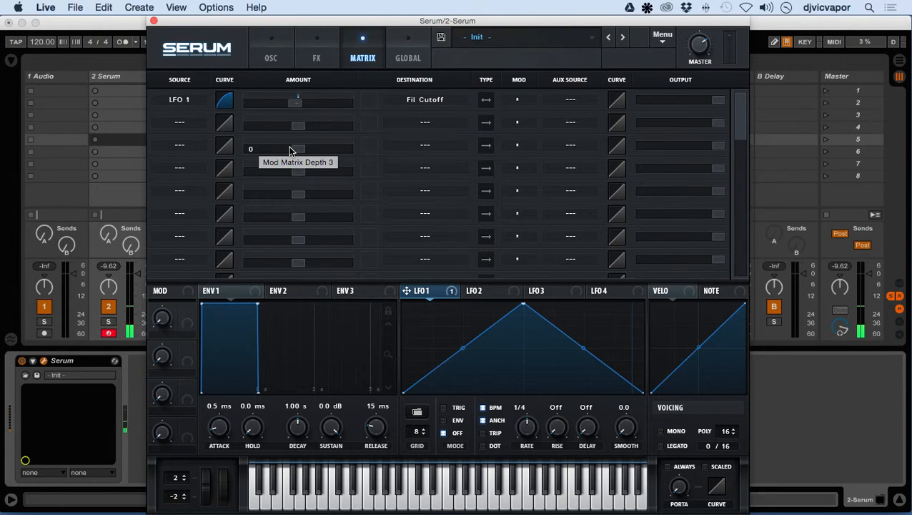
Browse the available modulation destinations for the LFO 1 routing, including the LFOs and Global groups, keeping Fil Cutoff
left_click(426, 101)
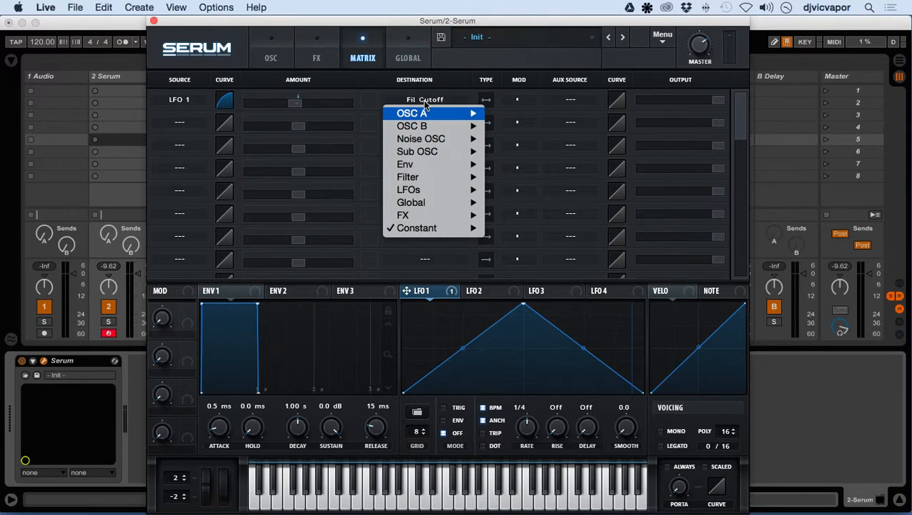
mouse_move(421, 147)
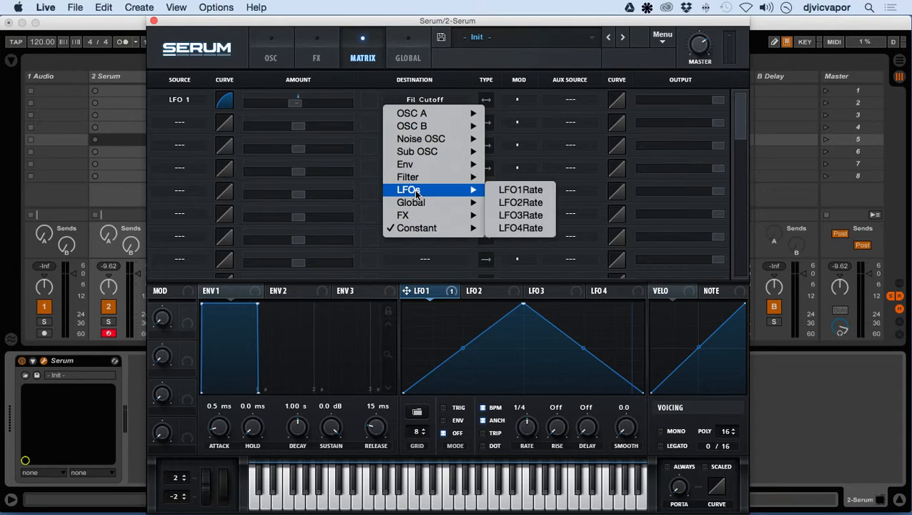
mouse_move(413, 207)
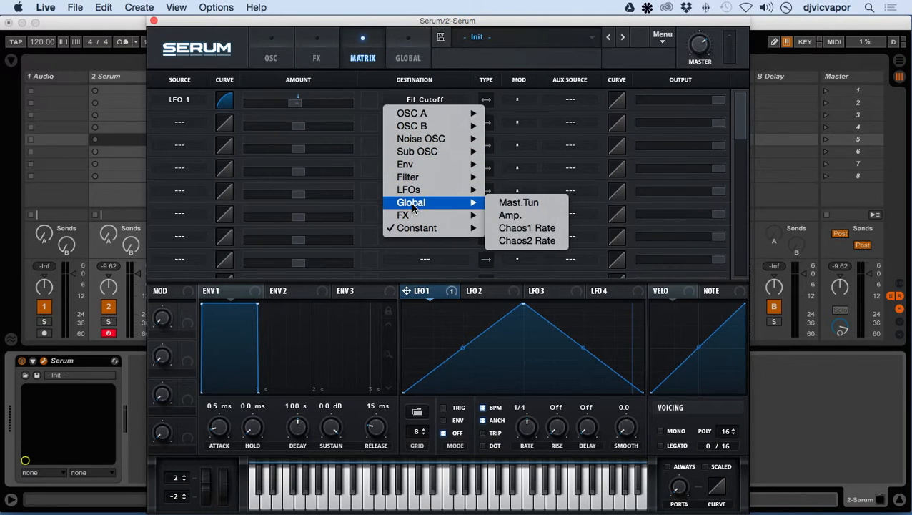
left_click(422, 104)
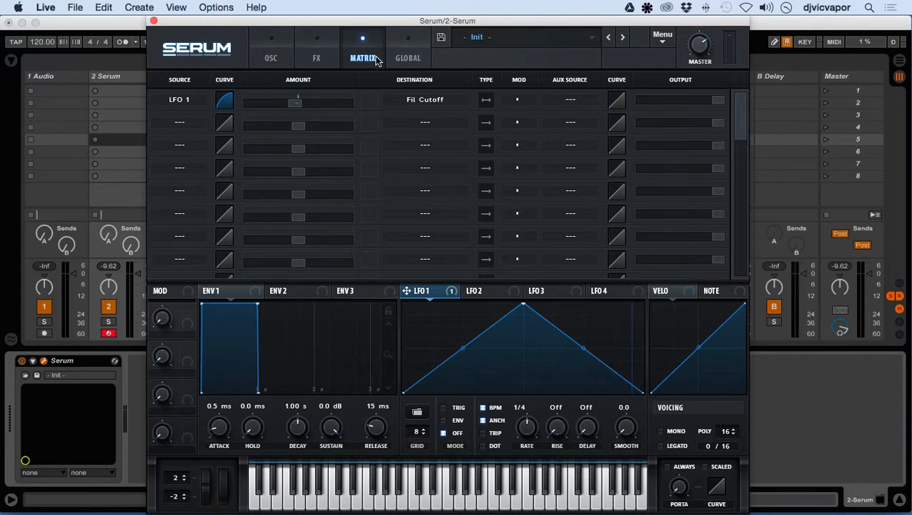
Change the LFO 1 routing to unidirectional and compare its modulation range on the filter cutoff knob
left_click(279, 50)
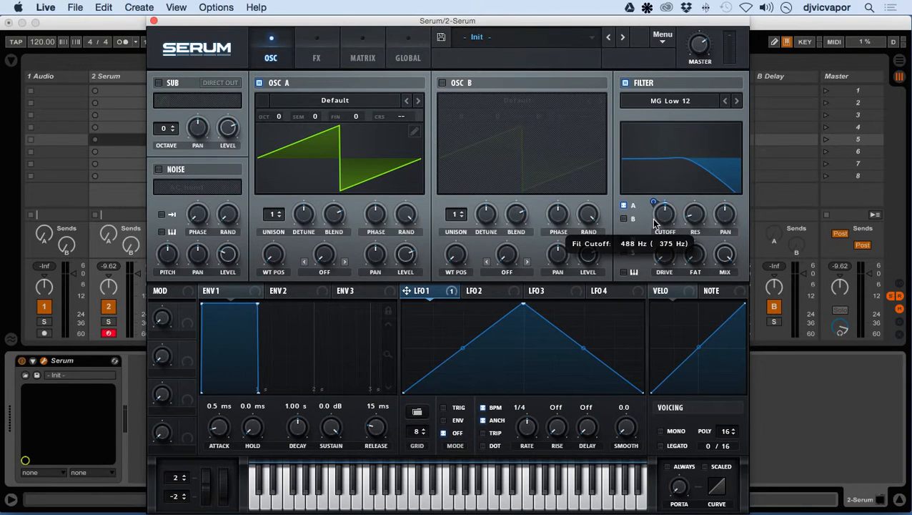
left_click(379, 49)
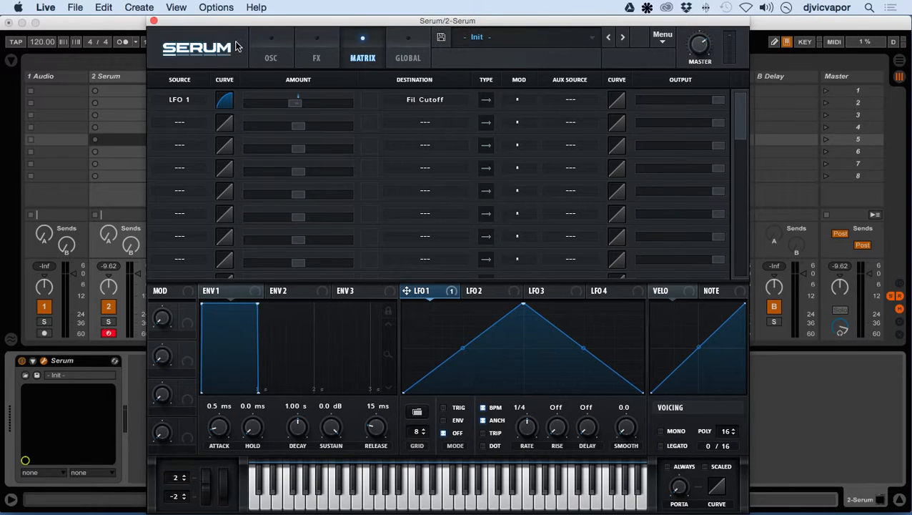
left_click(266, 59)
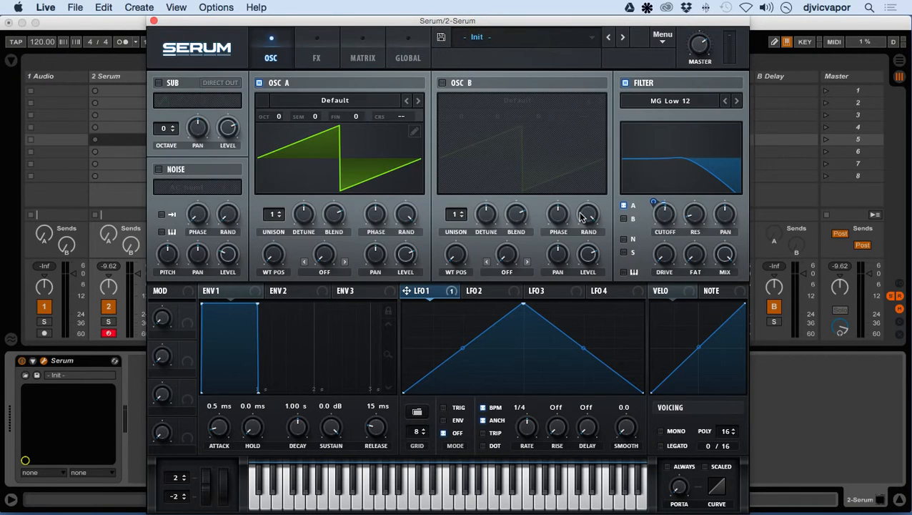
Set the LFO 1 routing to bidirectional and raise its modulation depth on the filter cutoff to roughly half of the positive range
left_click(354, 58)
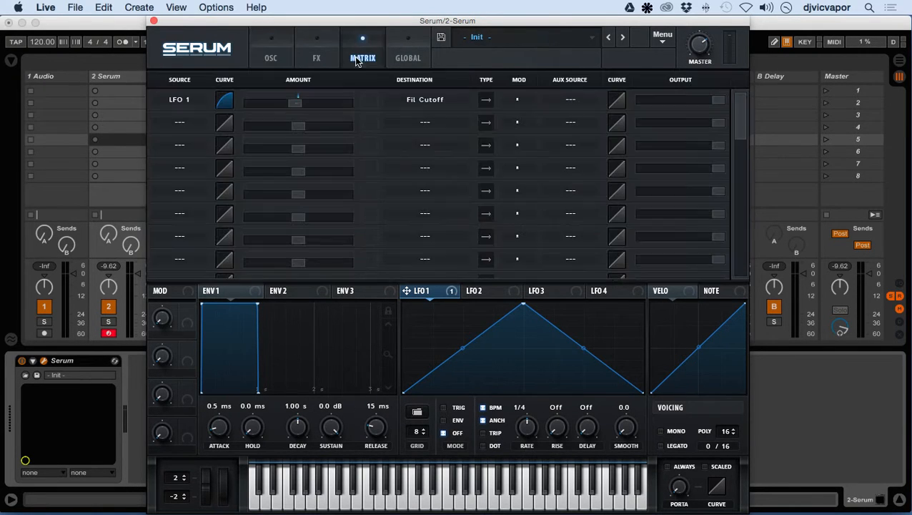
left_click(485, 101)
left_click(288, 59)
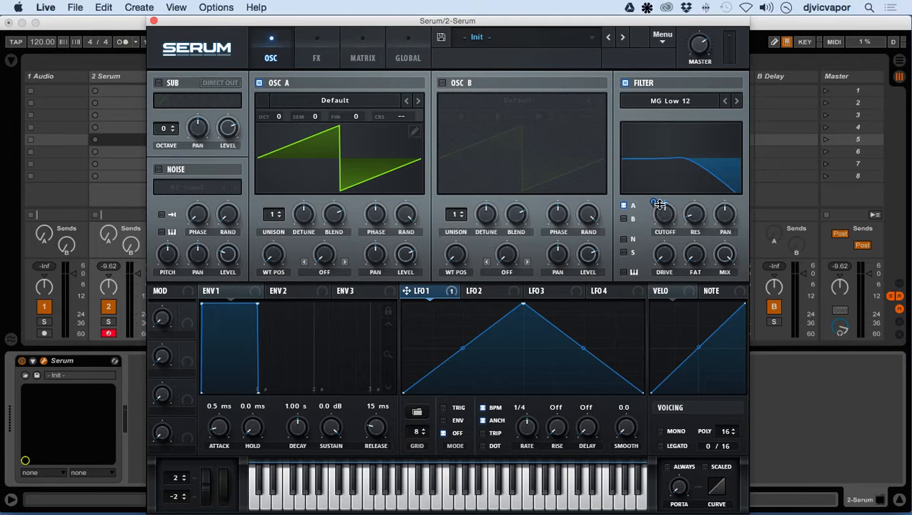
left_click_drag(659, 204, 665, 180)
Set the LFO 1 to filter cutoff routing to unidirectional and check its range on the cutoff knob
left_click(371, 60)
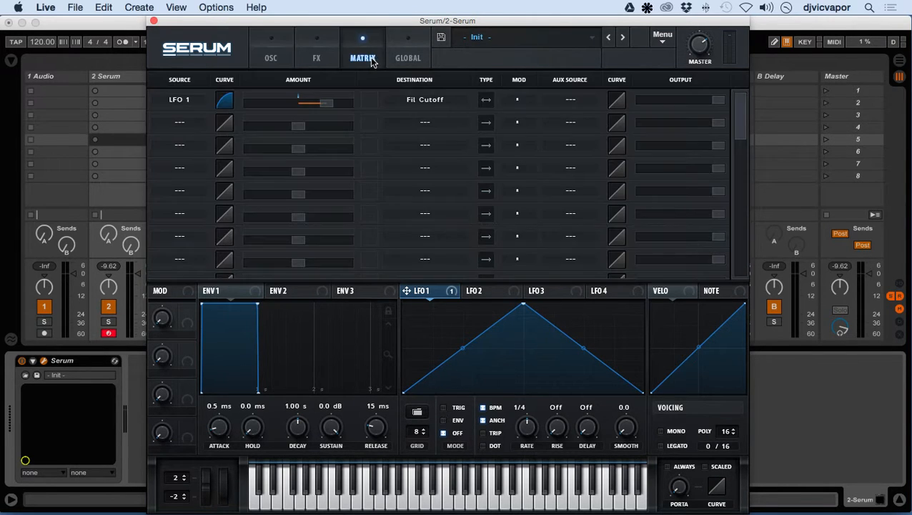
left_click(485, 101)
left_click(273, 51)
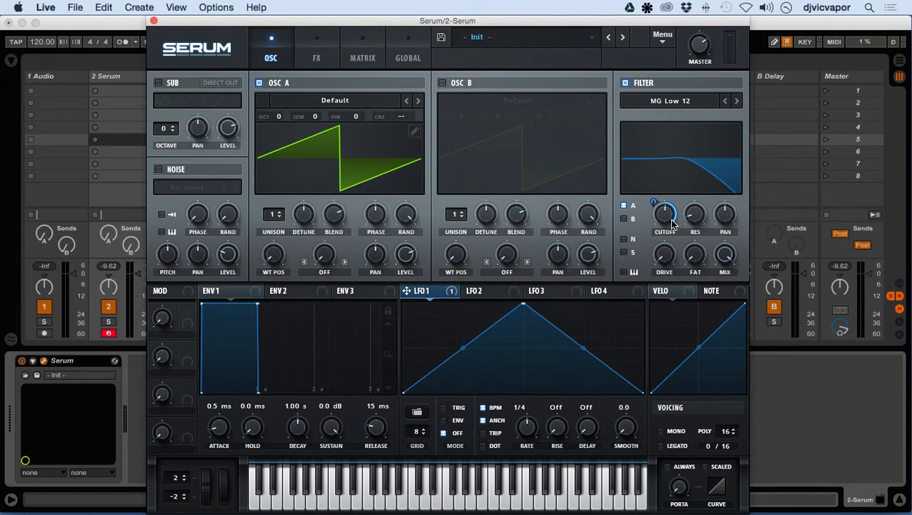
Review the mod operator options for the LFO 1 routing and assign Chaos1 as its auxiliary source
left_click(358, 58)
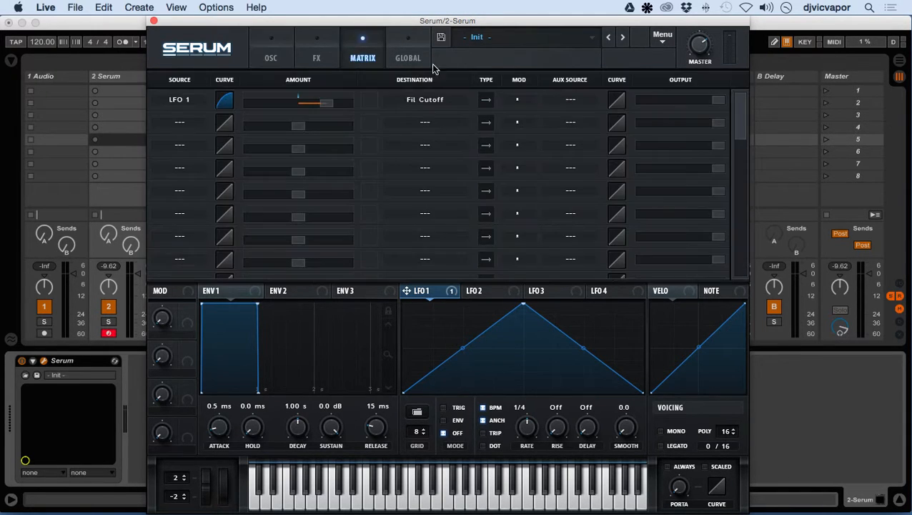
left_click(519, 103)
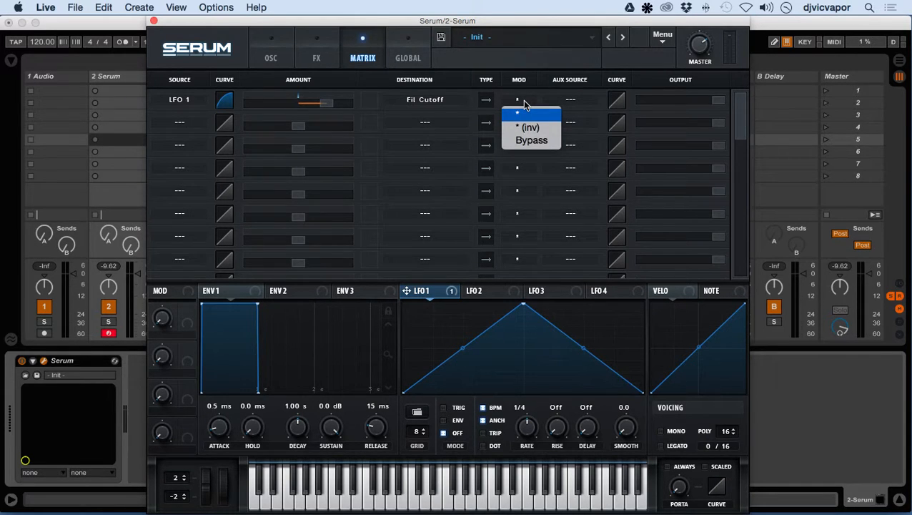
left_click(575, 102)
left_click(572, 99)
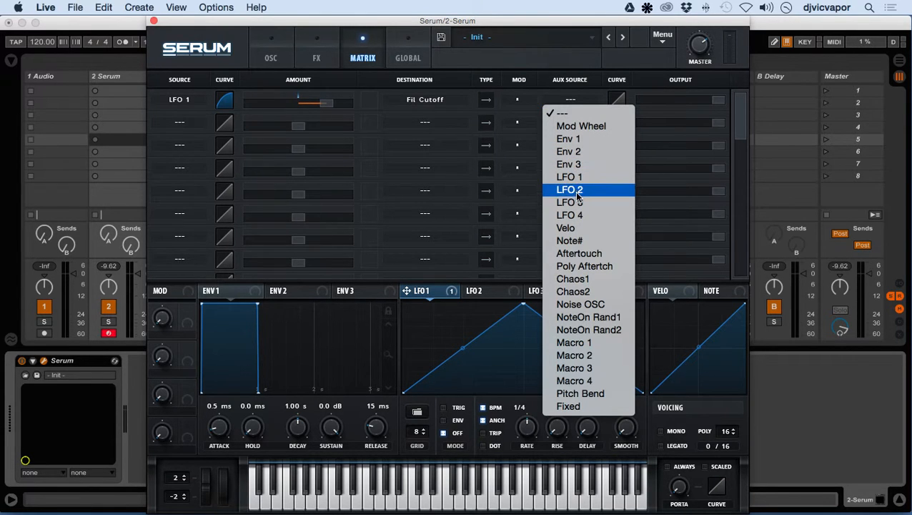
left_click(578, 282)
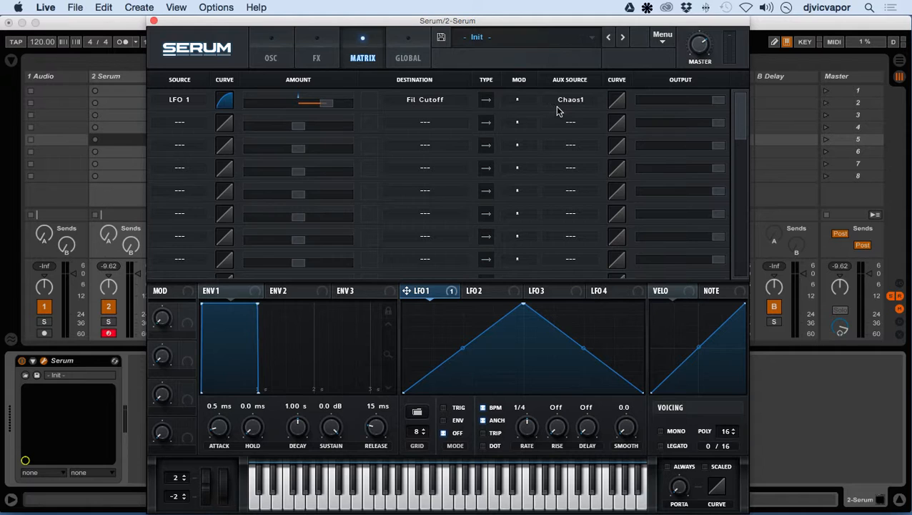
Examine the Chaos 1 rate and sync settings among the global options, and recheck the oscillator and matrix views
left_click(417, 59)
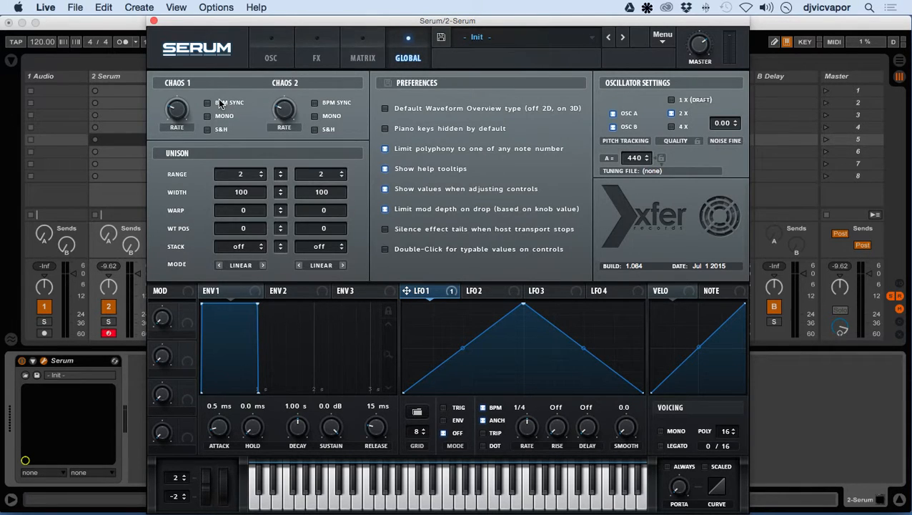
mouse_move(179, 118)
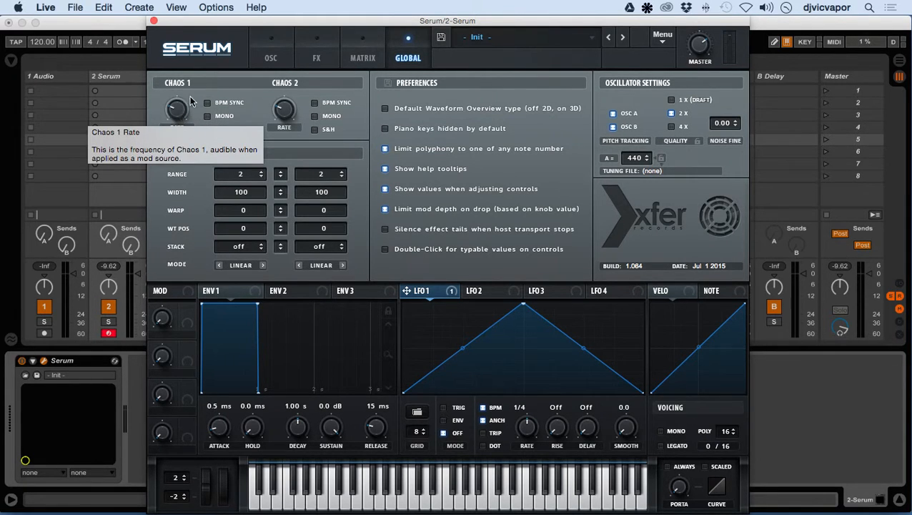
left_click(271, 57)
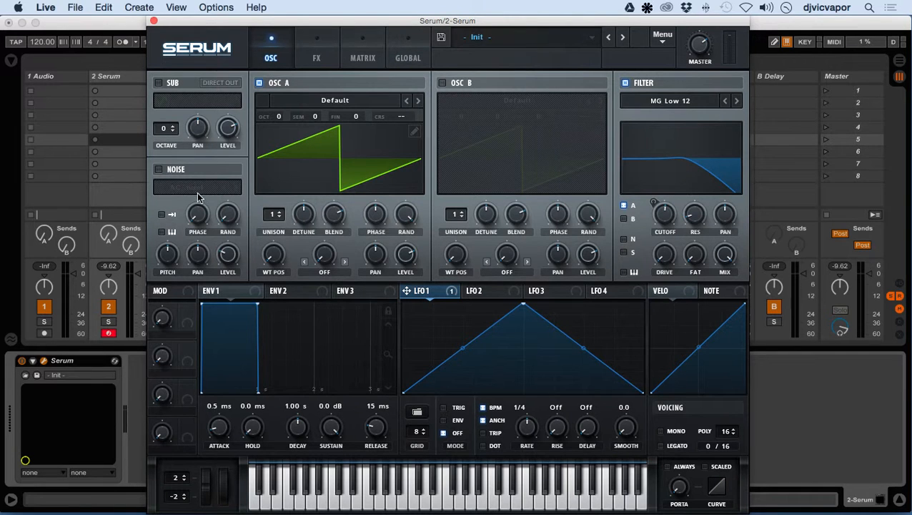
left_click(359, 60)
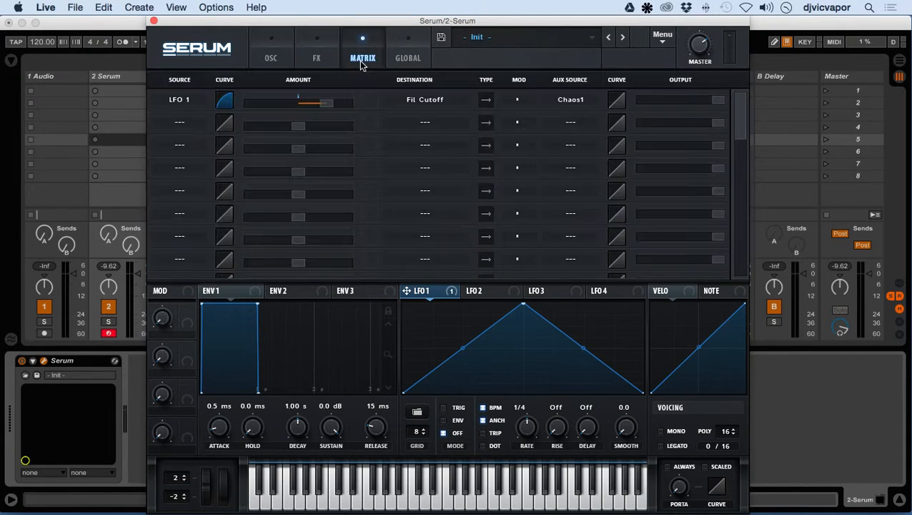
Turn on BPM sync for Chaos 1 and raise its rate to 1/64 while playing a note
left_click(390, 61)
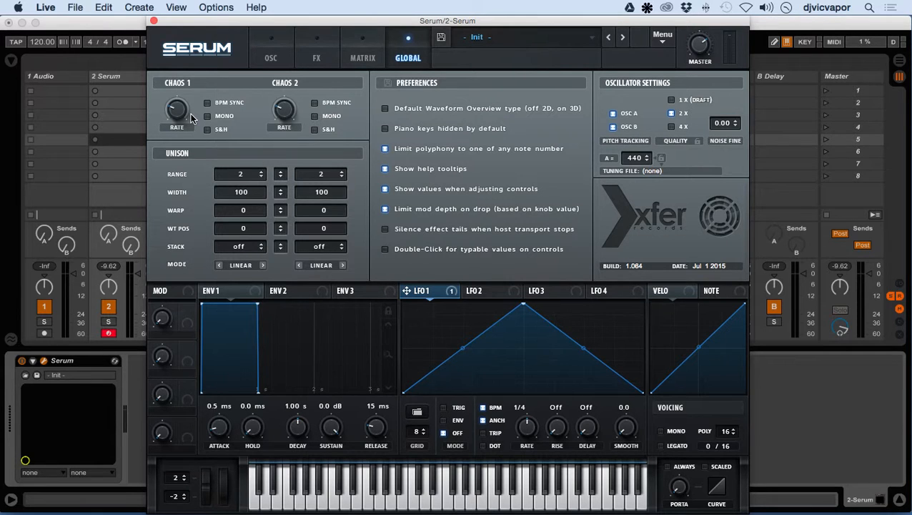
key("a")
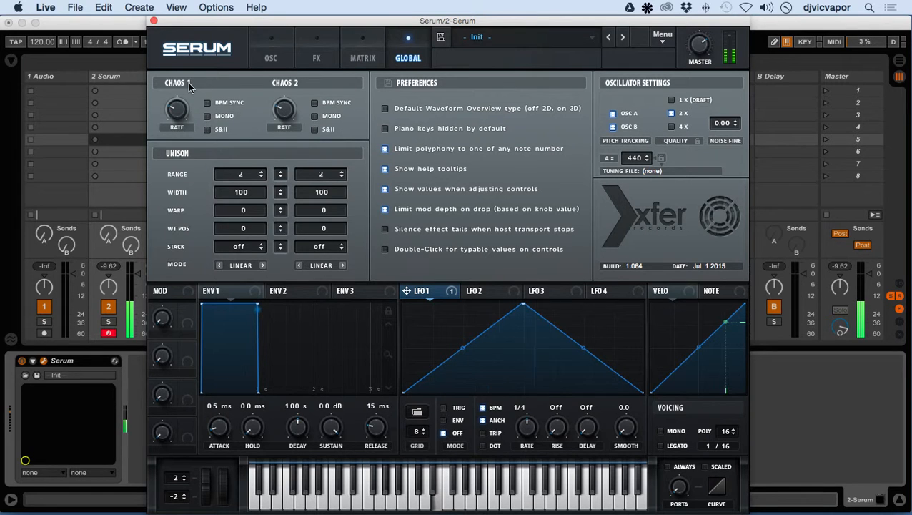
left_click(207, 103)
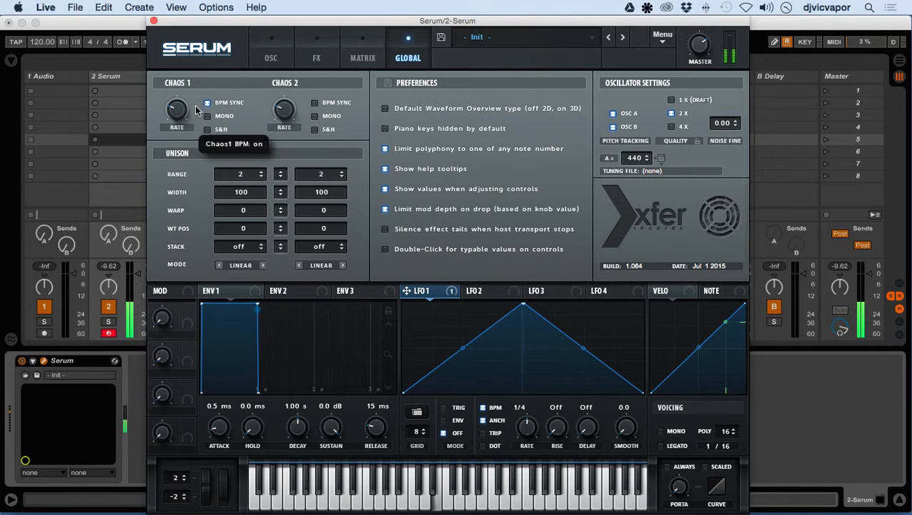
left_click_drag(177, 109, 190, 48)
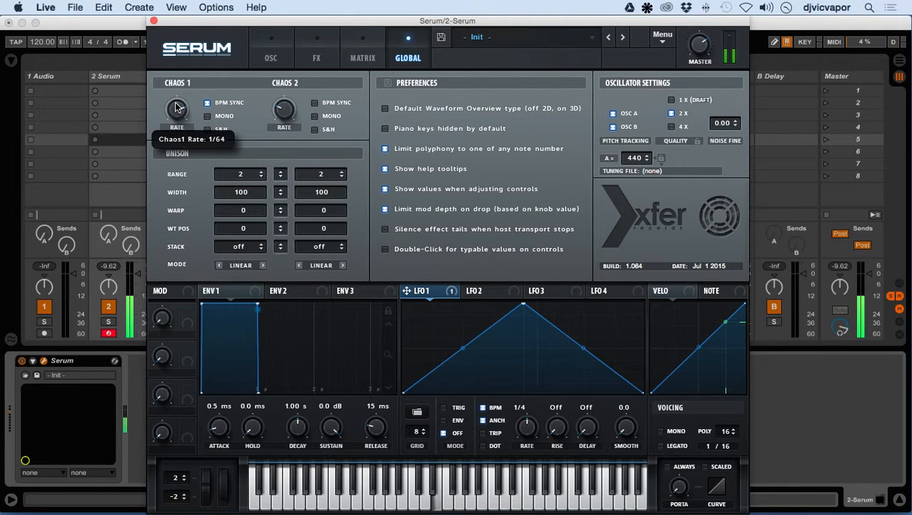
mouse_move(177, 107)
left_mouse_down()
mouse_move(178, 117)
mouse_move(174, 105)
left_mouse_up()
left_click(364, 58)
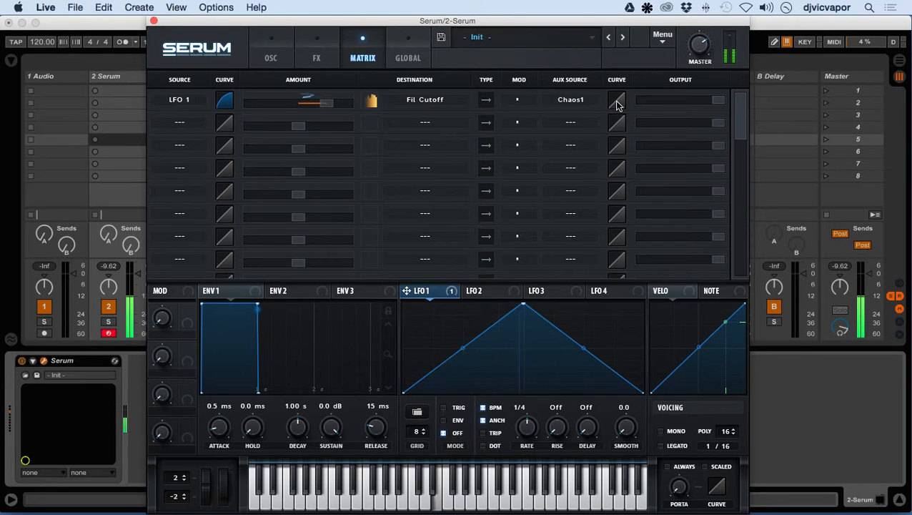
Bend the auxiliary curve of the LFO 1 to filter cutoff routing and lower the routing's output to near minimum
left_click_drag(611, 93, 625, 133)
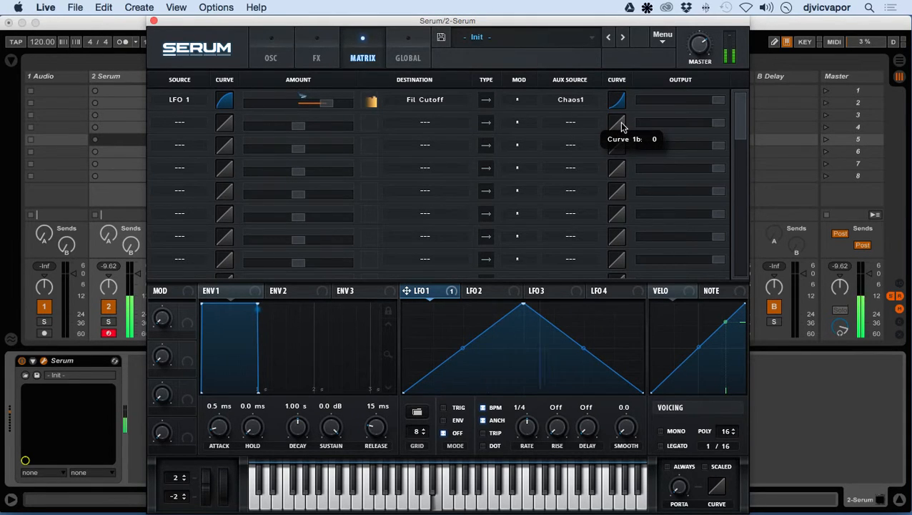
mouse_move(695, 106)
left_click_drag(704, 102, 593, 120)
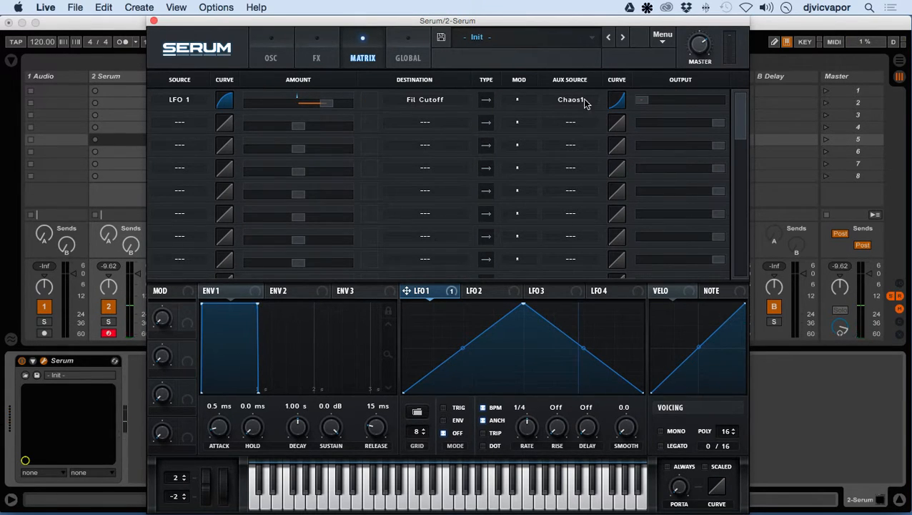
Change the LFO 1 routing's auxiliary source to Mod Wheel and check the mod wheel's level
left_click(519, 100)
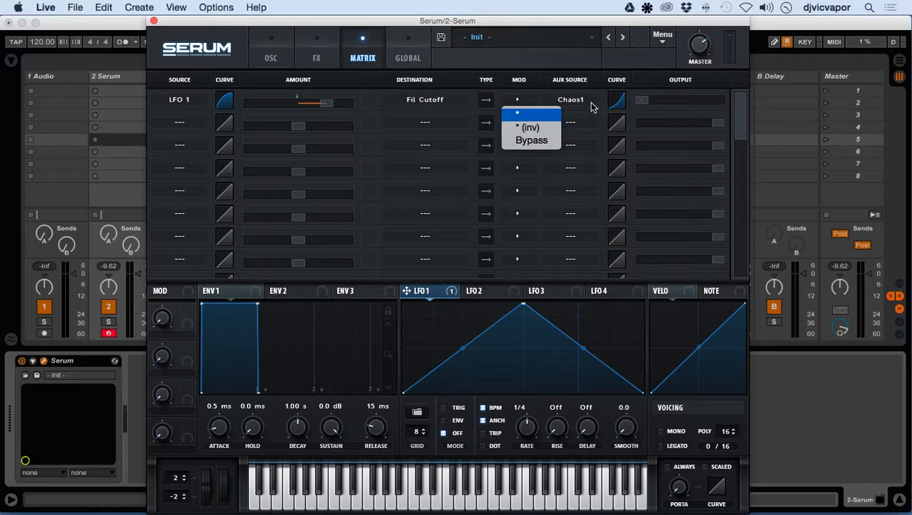
left_click(586, 101)
left_click(572, 100)
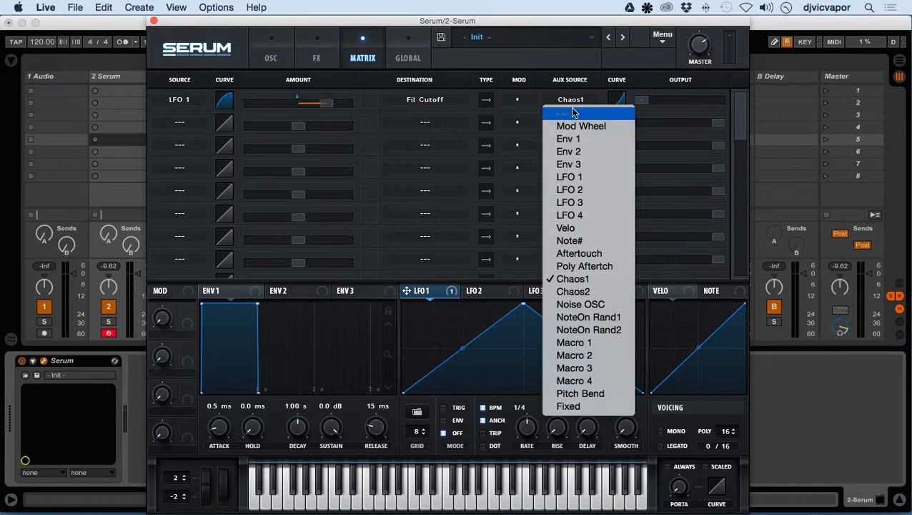
left_click(572, 126)
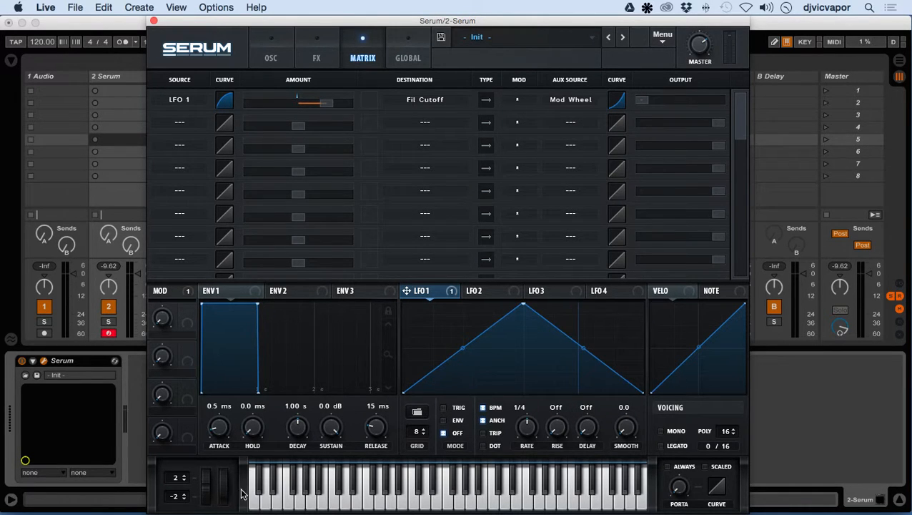
mouse_move(222, 494)
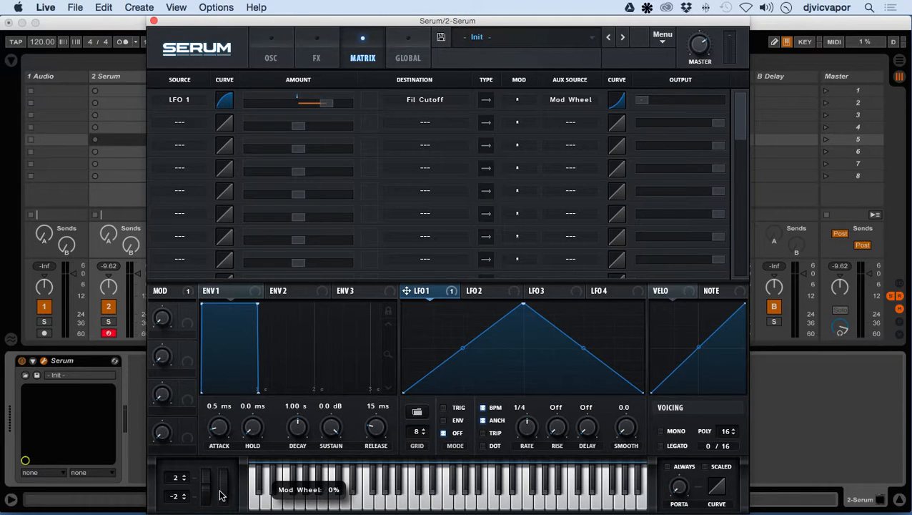
Restore the LFO 1 routing's output to 100 and reset its auxiliary curve to linear
left_click(523, 101)
left_click(520, 115)
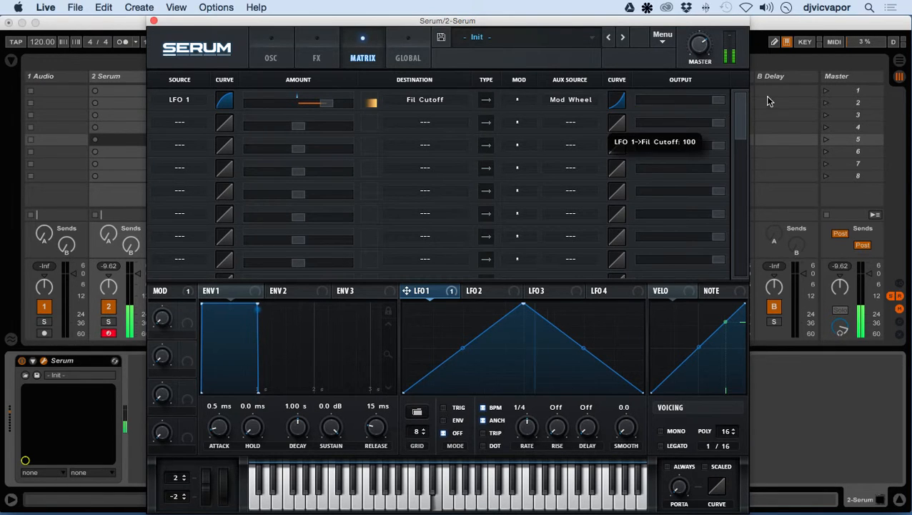
double_click(615, 101)
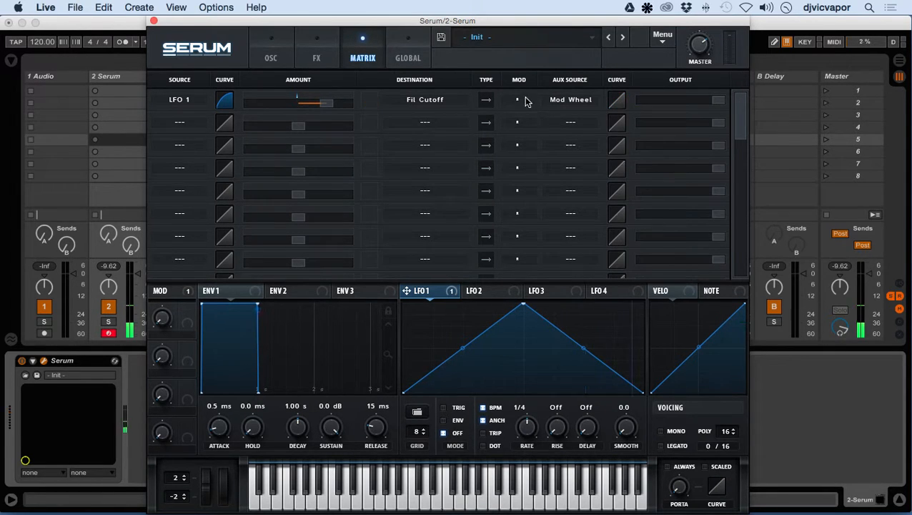
Keep the plain multiply (*) mod operator on the LFO 1 routing and sweep the mod wheel back down to 0% while playing
left_click(524, 98)
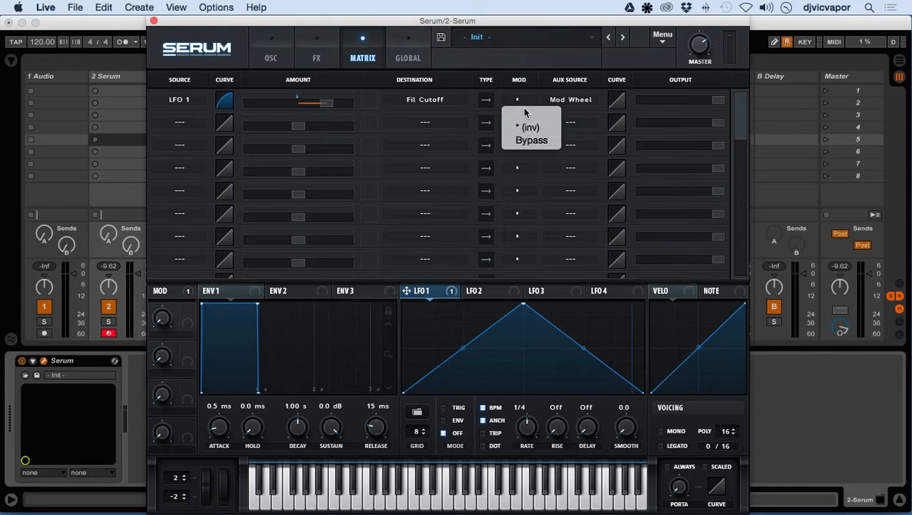
left_click(523, 111)
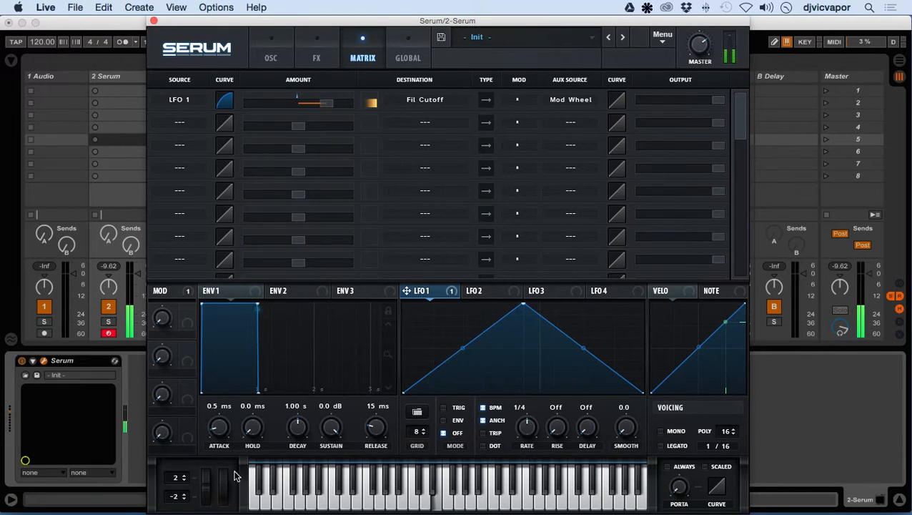
mouse_move(224, 494)
left_mouse_down()
mouse_move(225, 381)
mouse_move(219, 509)
mouse_move(234, 372)
mouse_move(221, 512)
left_mouse_up()
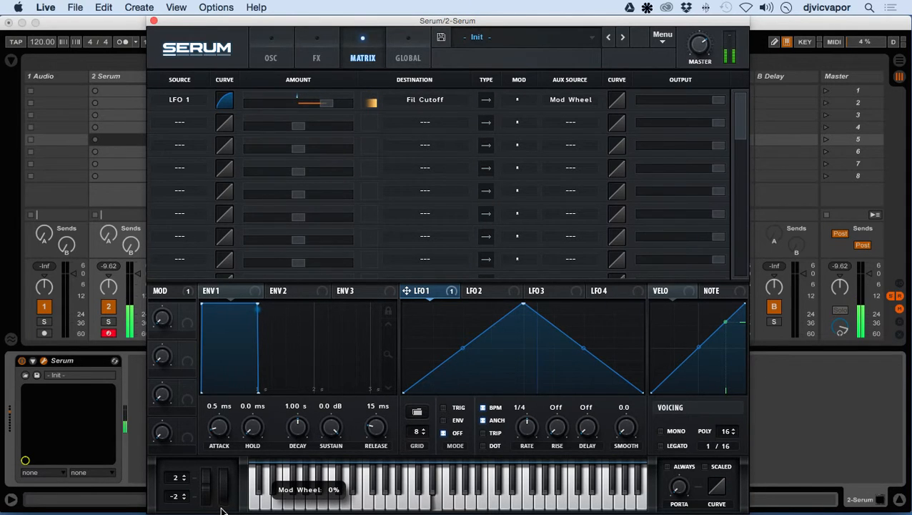
Switch the LFO 1 routing's mod operator to * (inv) and sweep the mod wheel while playing a note
left_click(529, 103)
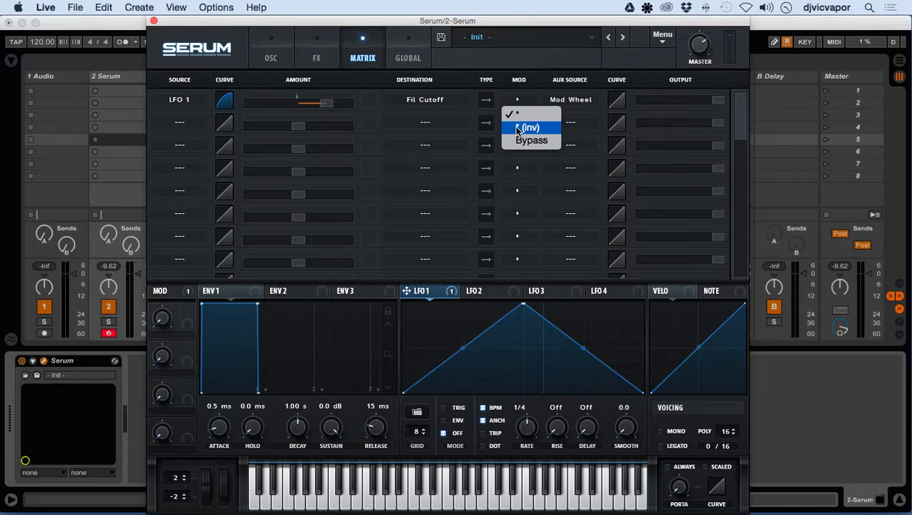
left_click(519, 129)
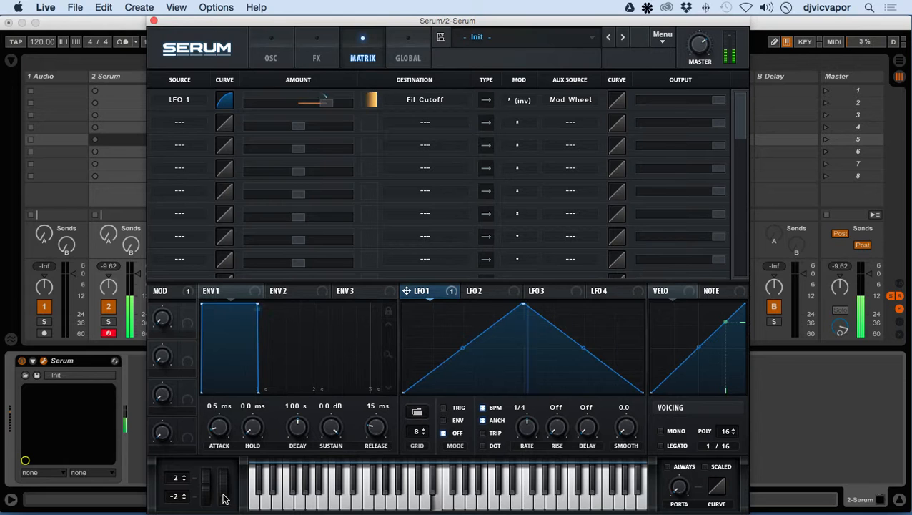
mouse_move(224, 498)
left_mouse_down()
mouse_move(231, 362)
mouse_move(223, 514)
mouse_move(228, 367)
mouse_move(224, 504)
mouse_move(242, 384)
mouse_move(229, 504)
left_mouse_up()
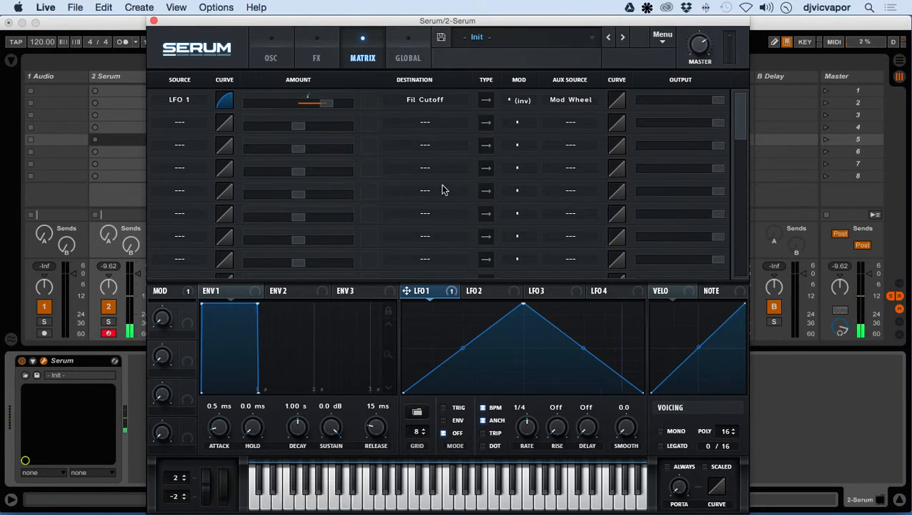
Set the LFO 1 routing's mod operator to Bypass and lower its amount to 1
left_click(576, 102)
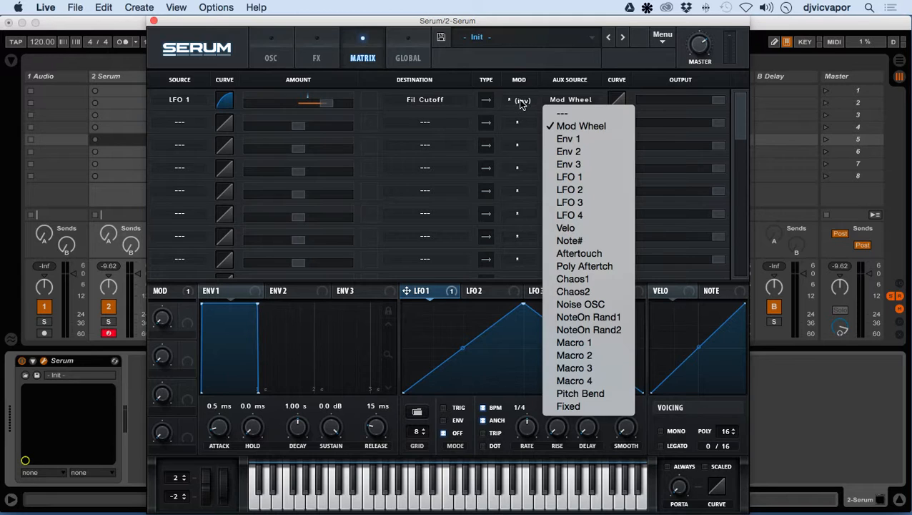
left_click(585, 106)
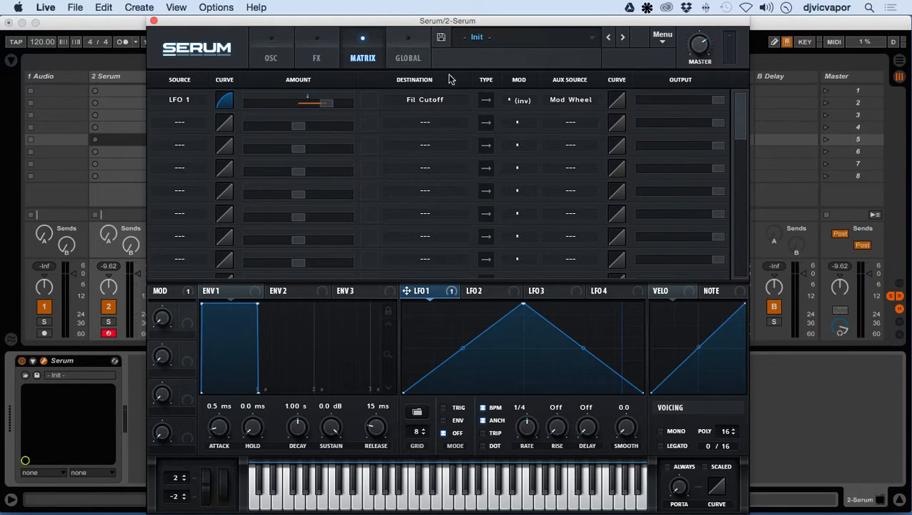
left_click(520, 101)
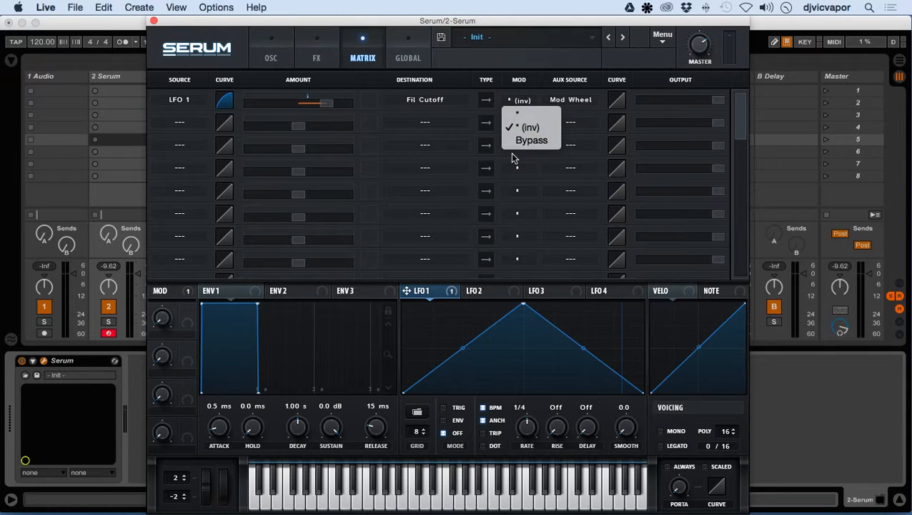
left_click(530, 140)
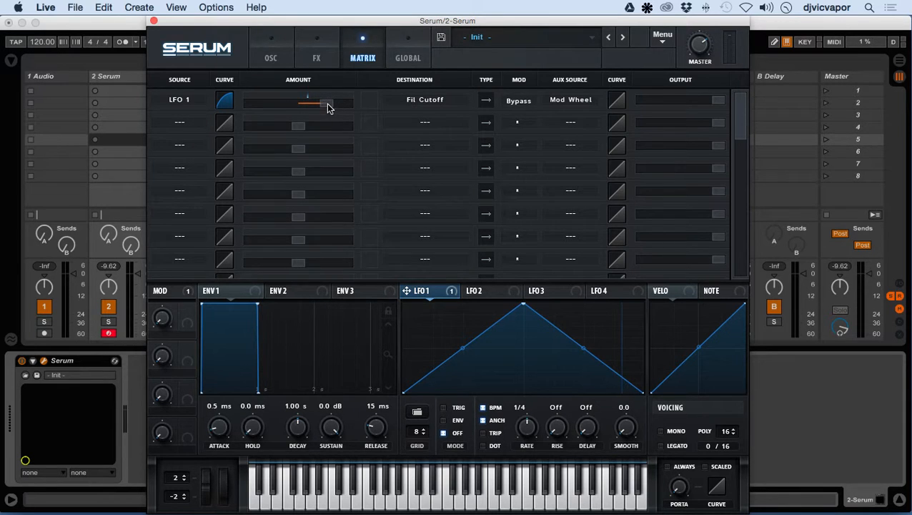
left_click_drag(327, 103, 290, 105)
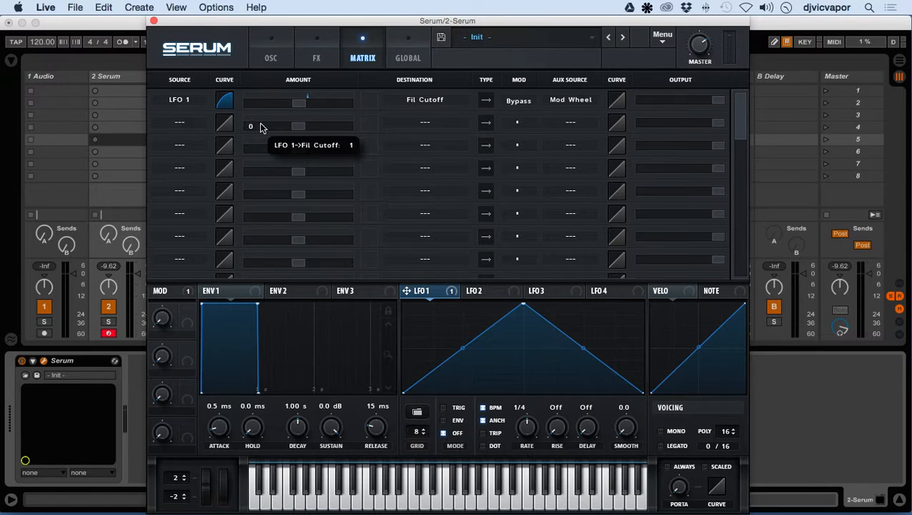
Create a second matrix routing with NoteOn Rand1 as the source and A Semi under OSC A as the destination
left_click(186, 124)
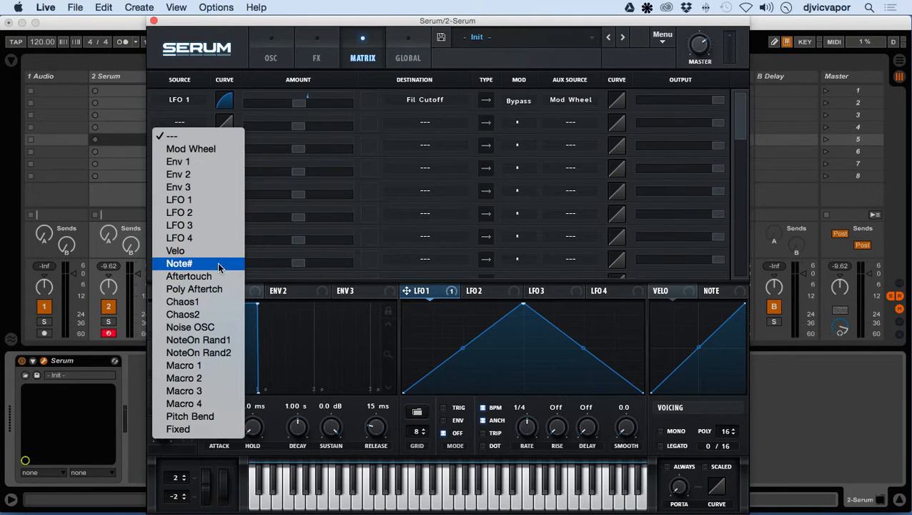
left_click(217, 344)
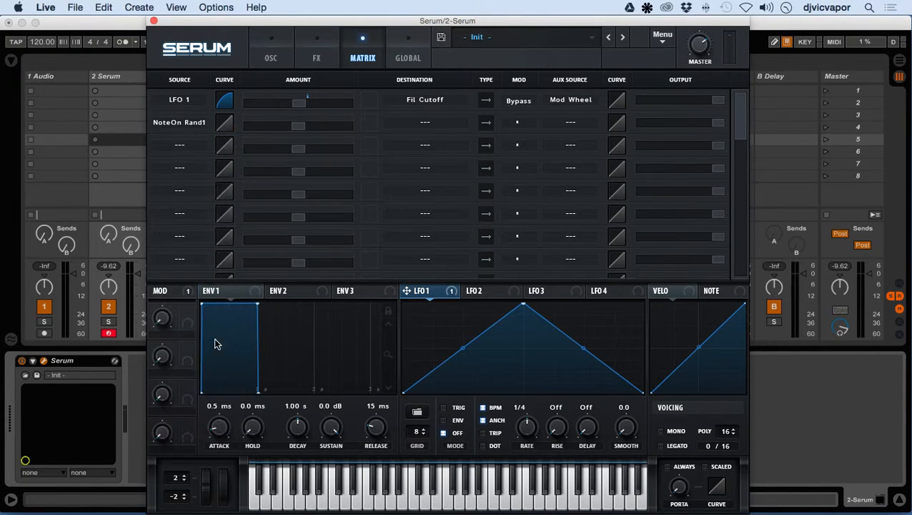
left_click(409, 123)
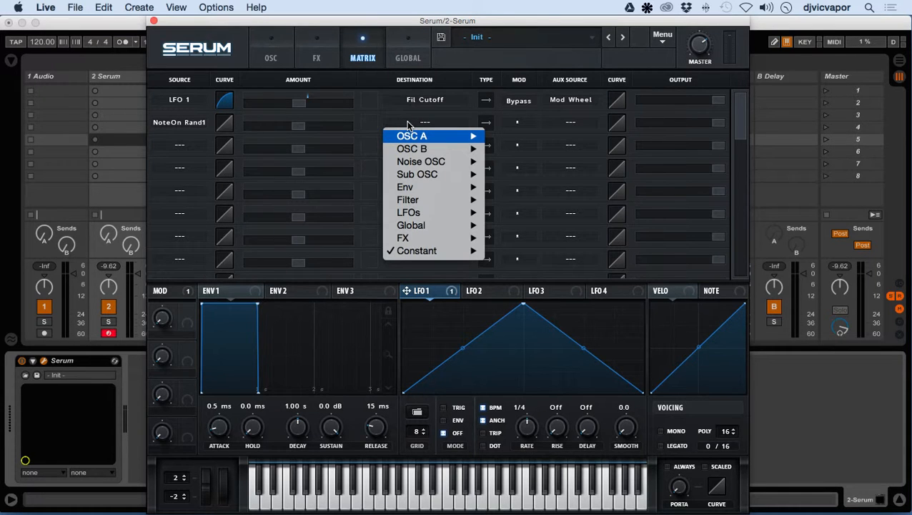
mouse_move(410, 190)
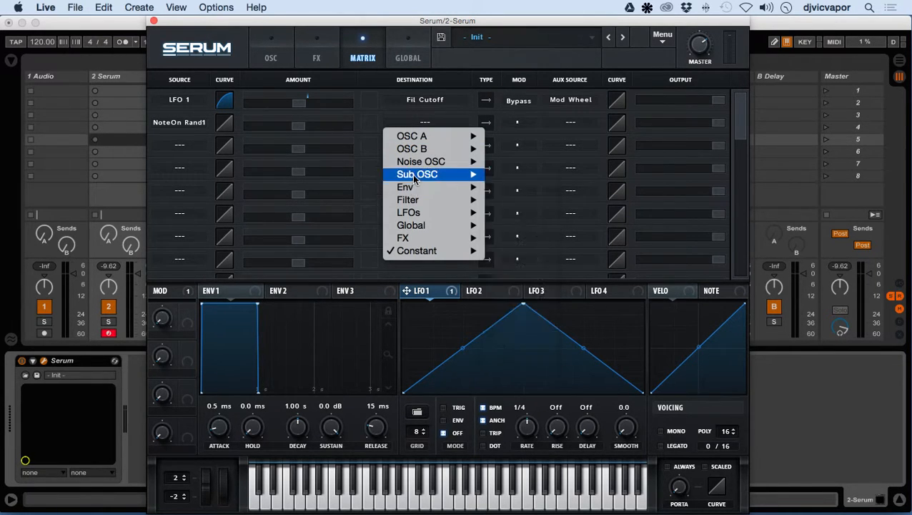
mouse_move(420, 165)
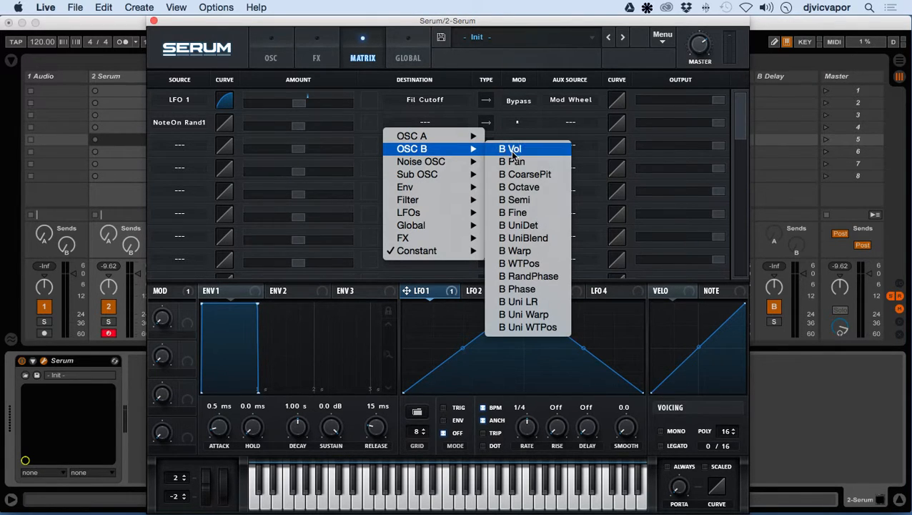
mouse_move(458, 138)
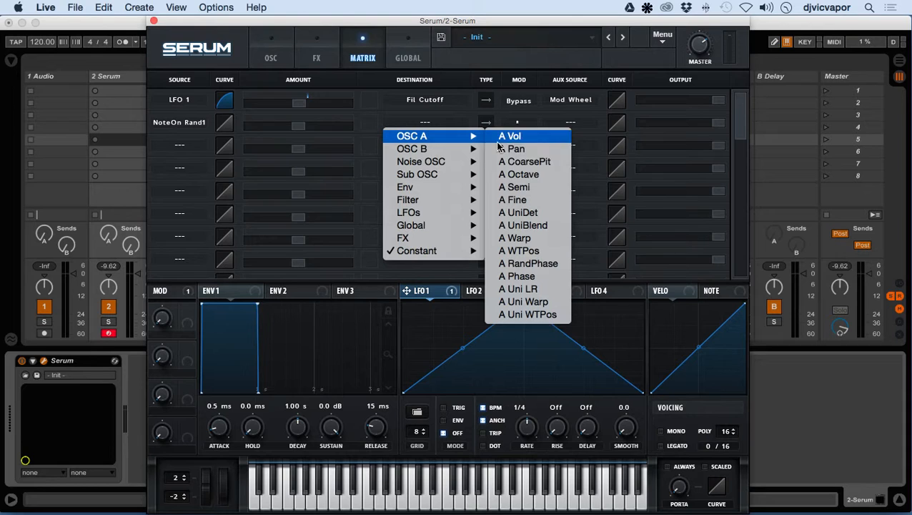
left_click(494, 186)
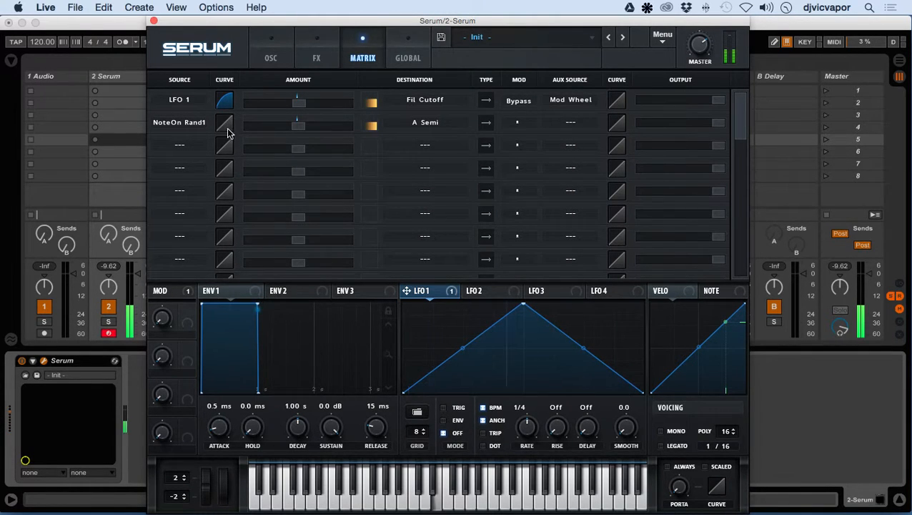
Raise the NoteOn Rand1 to A Semi amount to 80 and ease it back to a little over half while playing notes
left_click_drag(303, 126, 351, 126)
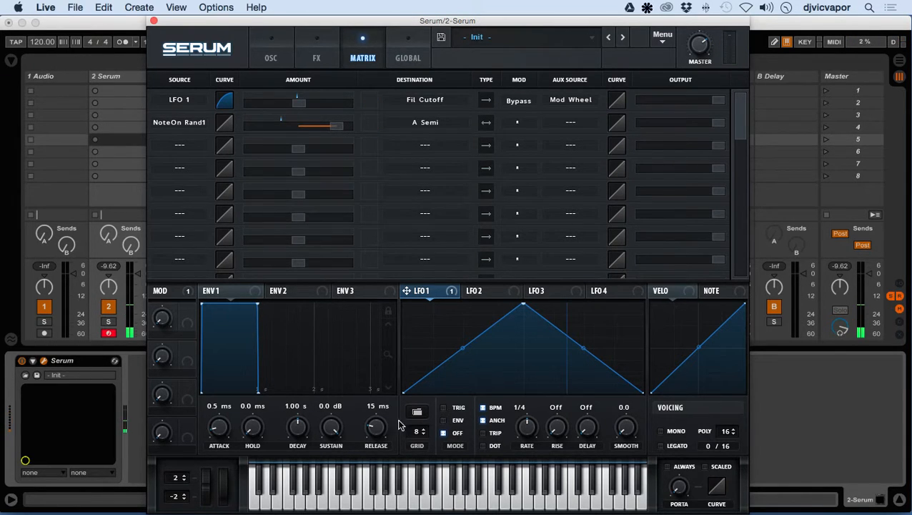
left_click(438, 504)
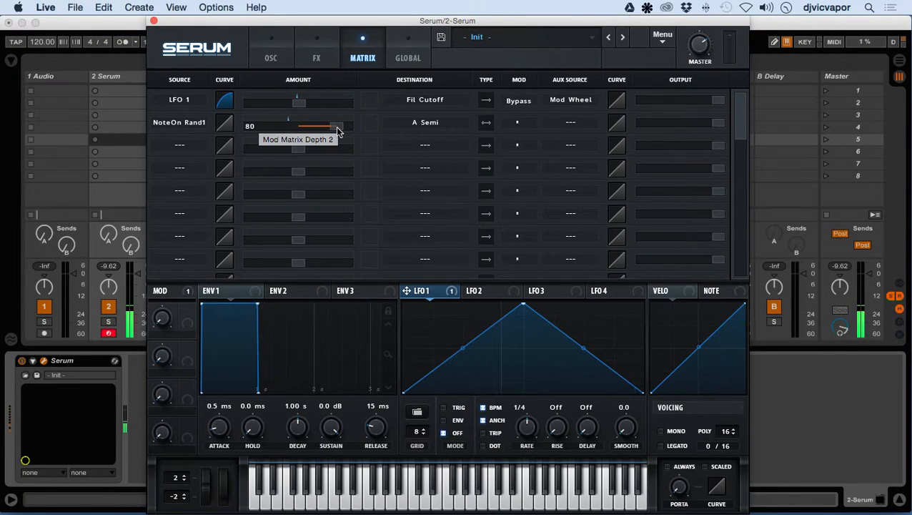
mouse_move(338, 130)
left_mouse_down()
mouse_move(240, 126)
mouse_move(345, 136)
mouse_move(310, 128)
mouse_move(244, 137)
mouse_move(332, 139)
left_mouse_up()
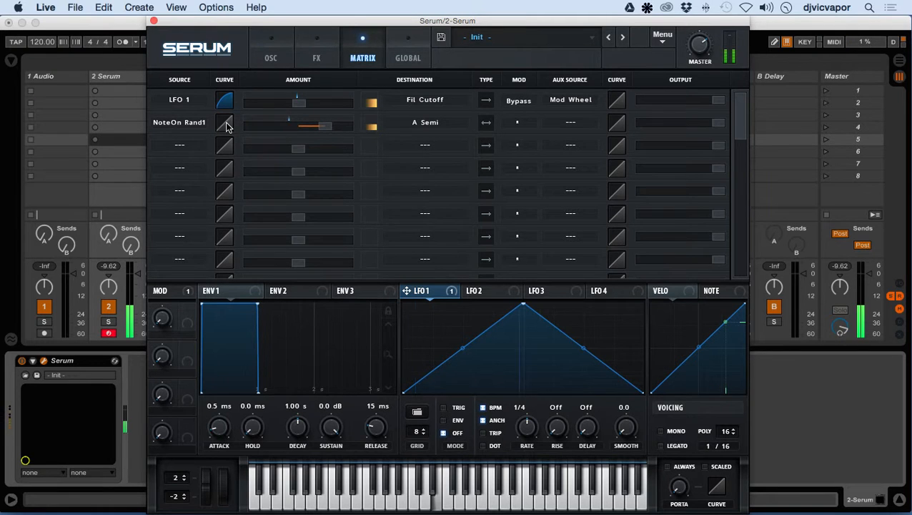
Try the source curve of the NoteOn Rand1 routing and assign Noise OSC as its auxiliary source
mouse_move(228, 126)
left_mouse_down()
mouse_move(210, 89)
mouse_move(232, 152)
mouse_move(221, 122)
left_mouse_up()
left_click(571, 125)
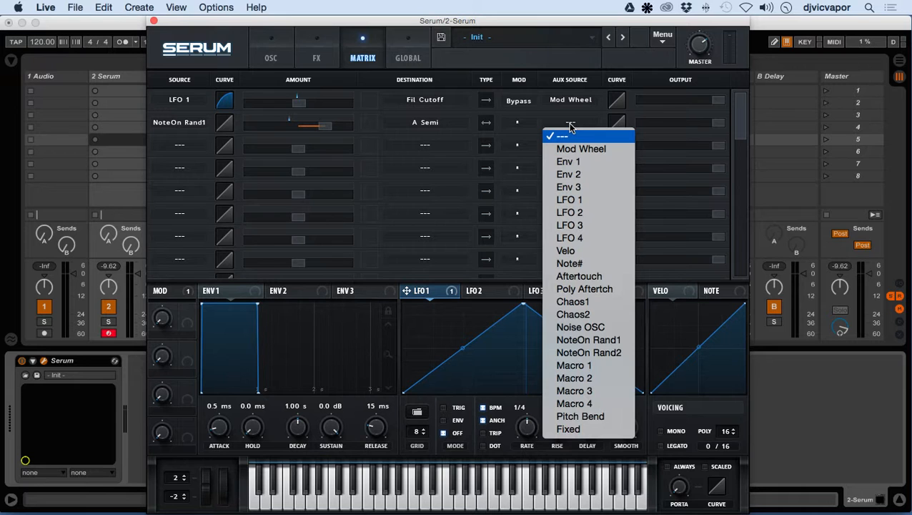
left_click(580, 329)
Turn on the noise oscillator, with its level at minimum and its pitch lowered
left_click(273, 60)
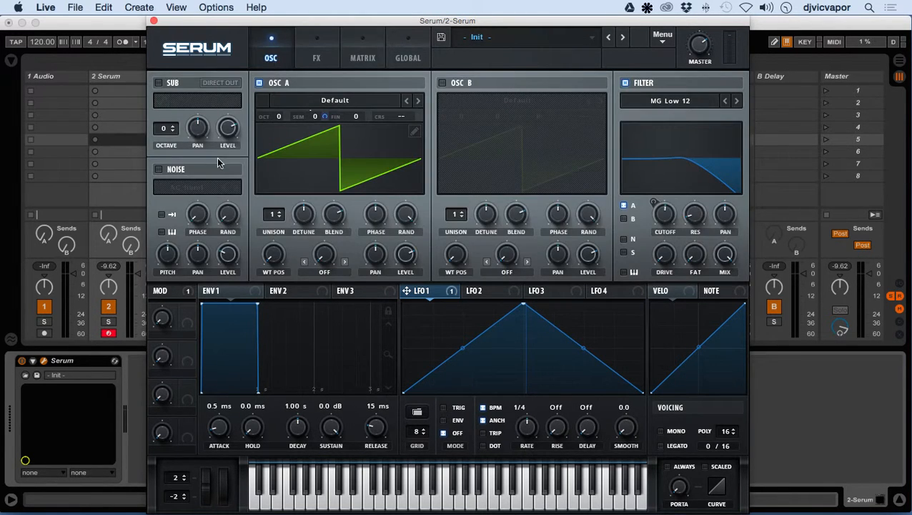
left_click(159, 169)
left_click_drag(230, 254, 224, 334)
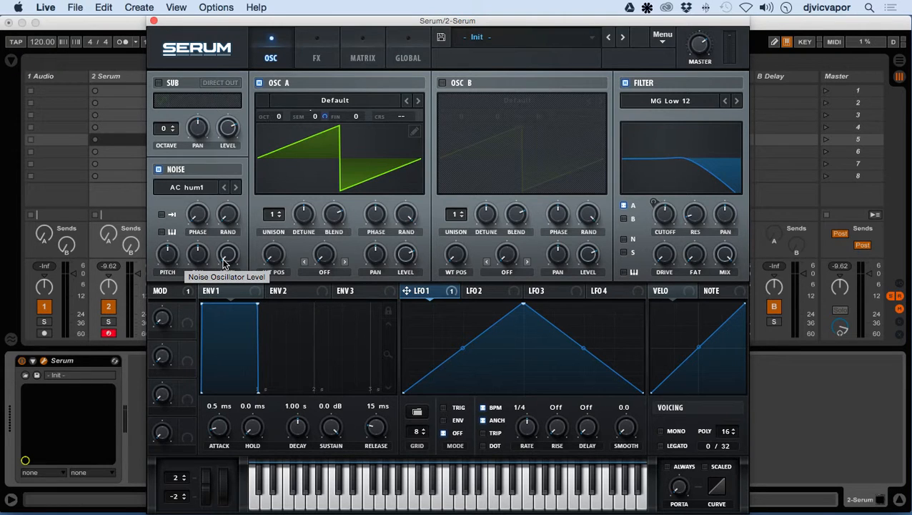
left_click(164, 252)
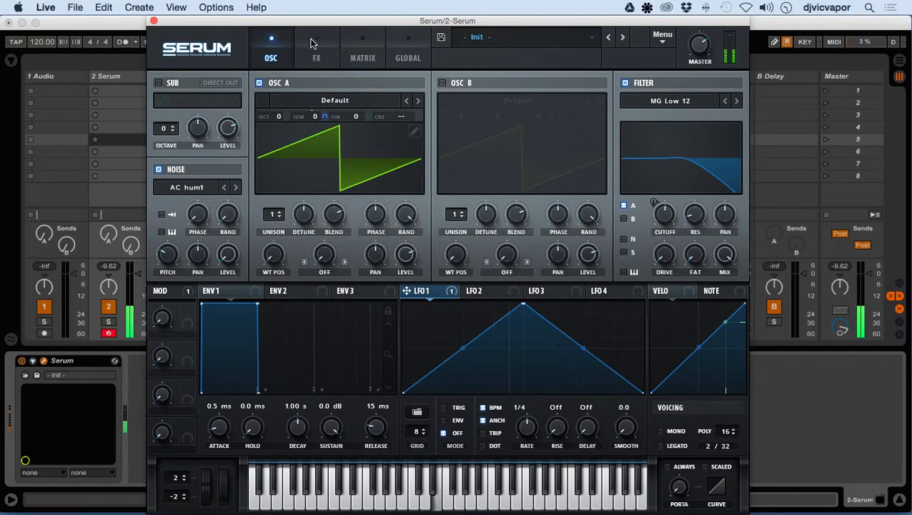
Try a lower output on the NoteOn Rand1 routing in the matrix and bring its amount back to zero
left_click(363, 54)
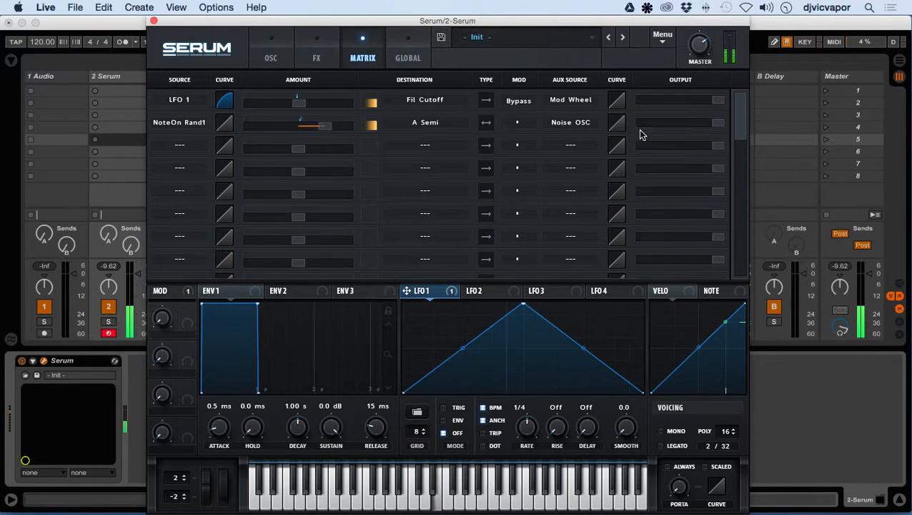
left_click_drag(713, 121, 381, 128)
left_click_drag(326, 126, 312, 148)
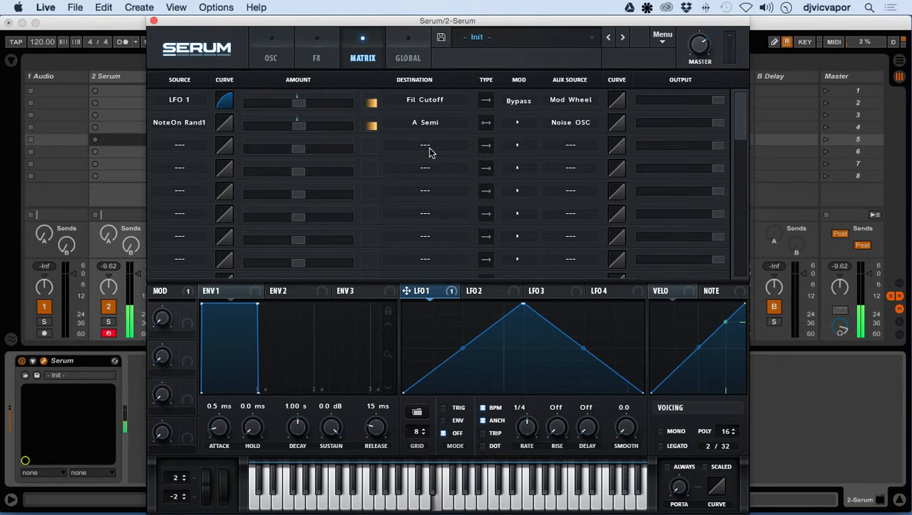
Bend the NoteOn Rand1 routing's auxiliary curve fully upward, raise its amount to about two thirds and lower its output to about half
left_click_drag(616, 127, 611, 93)
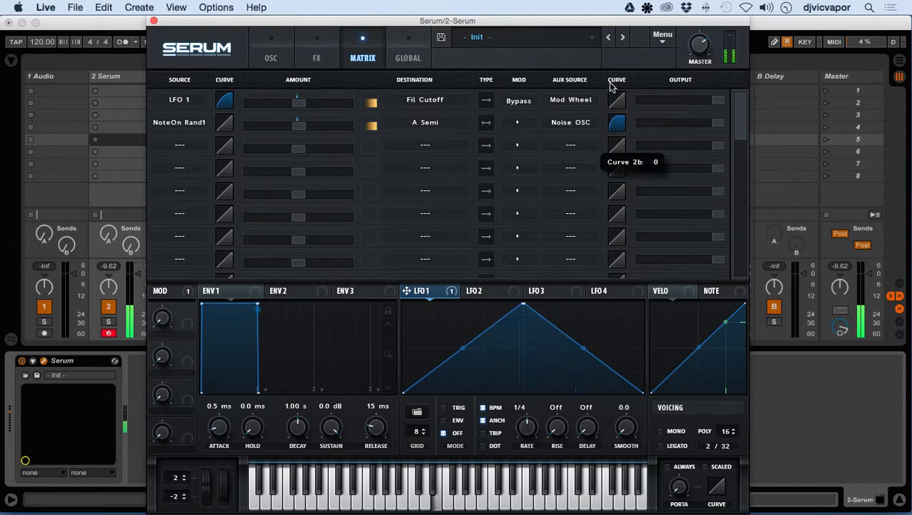
mouse_move(297, 127)
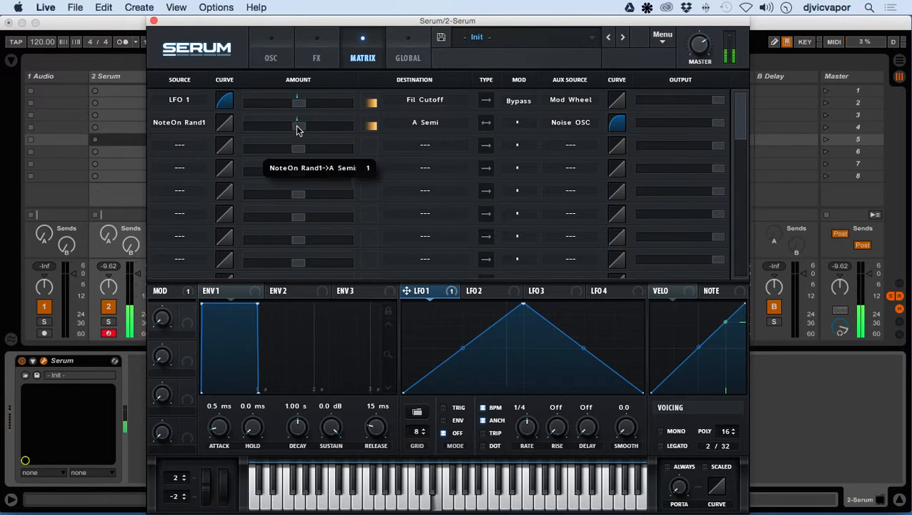
left_click_drag(297, 127, 346, 133)
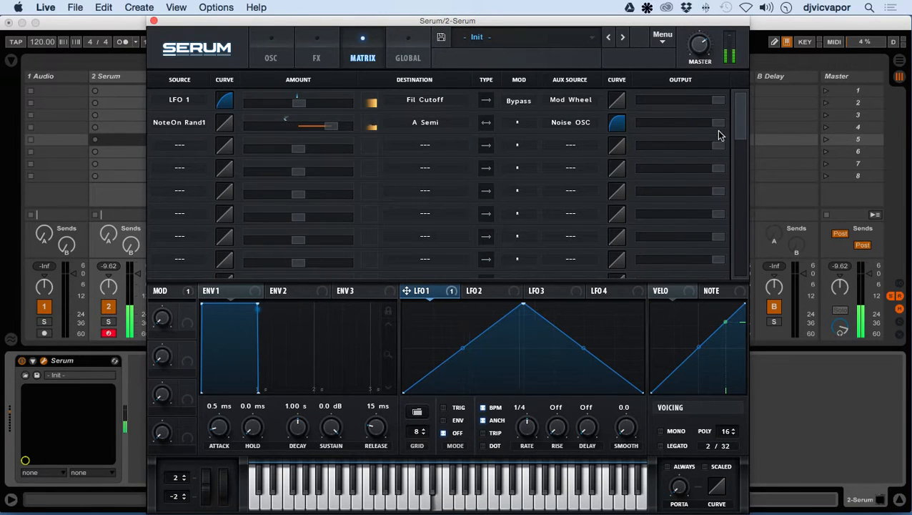
left_click_drag(720, 135, 659, 138)
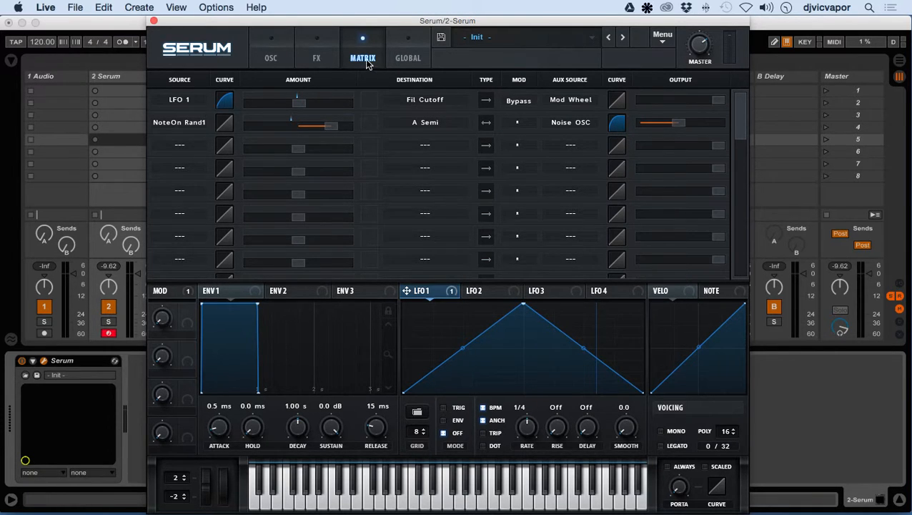
Review the modulation matrix's routing slots down to the last rows and compare them with the oscillator and filter controls
scroll(291, 174, "down", 5)
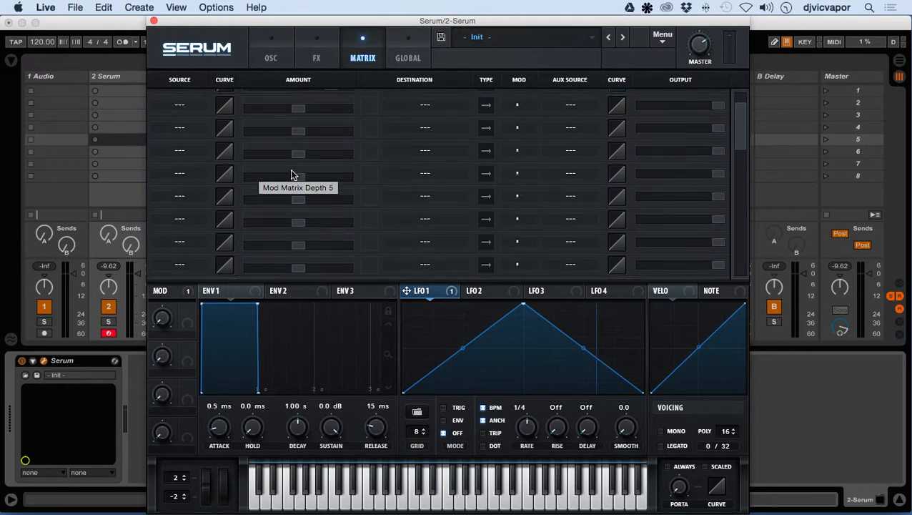
scroll(291, 175, "up", 5)
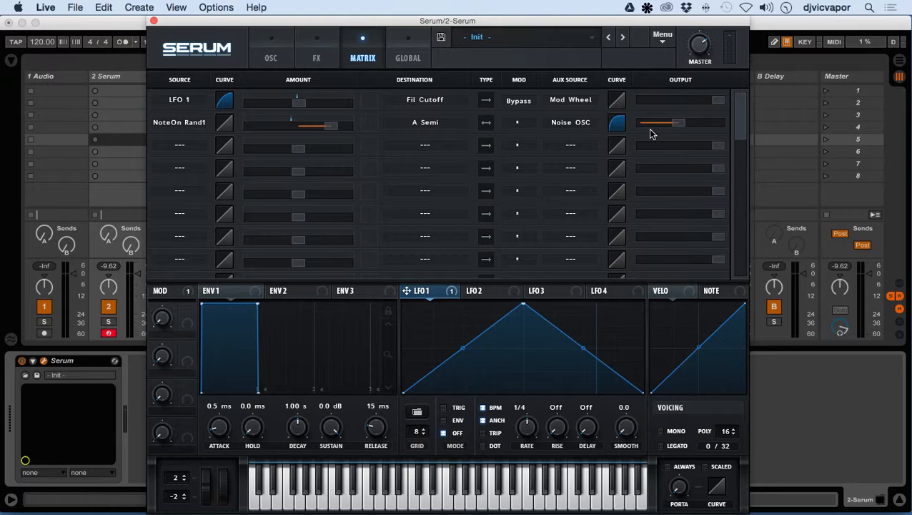
mouse_move(285, 125)
left_click(275, 59)
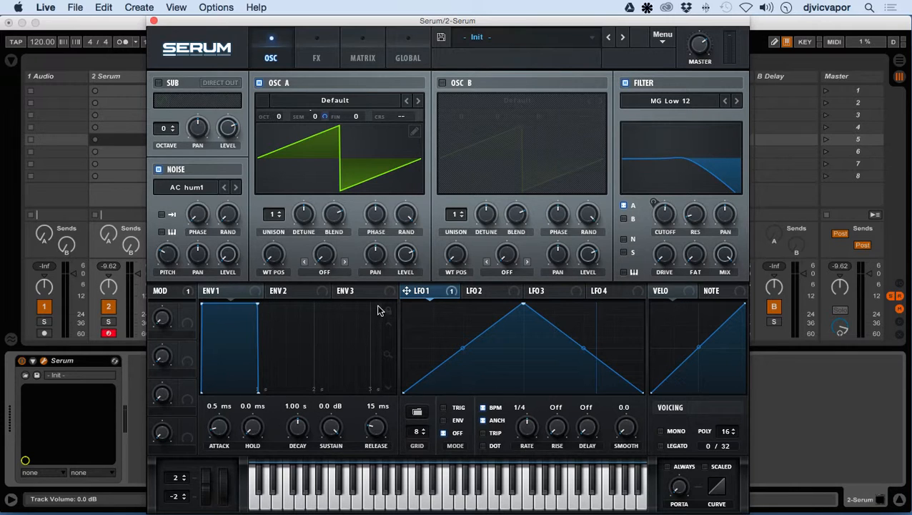
left_click(369, 59)
scroll(372, 128, "down", 5)
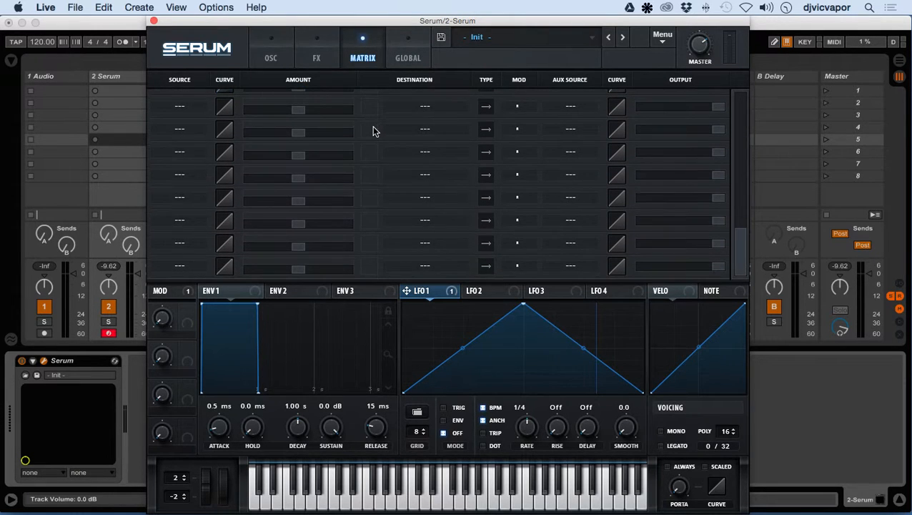
scroll(373, 131, "up", 5)
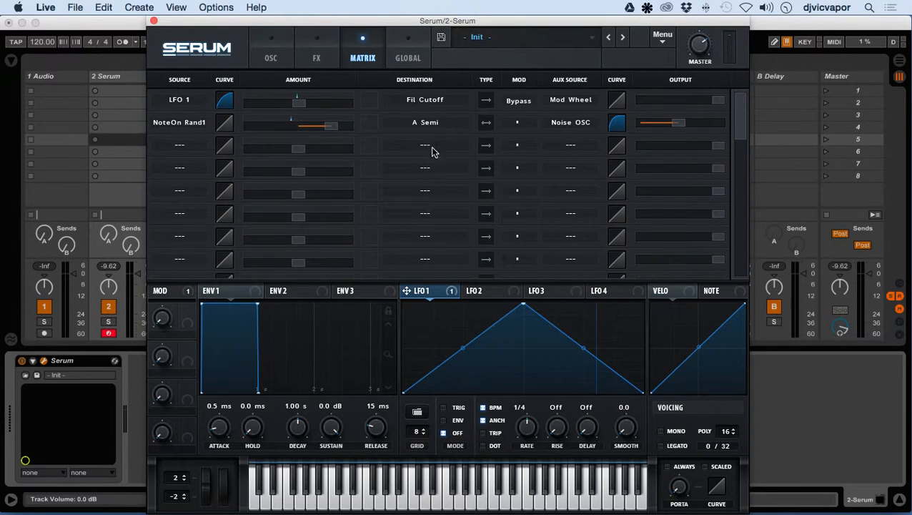